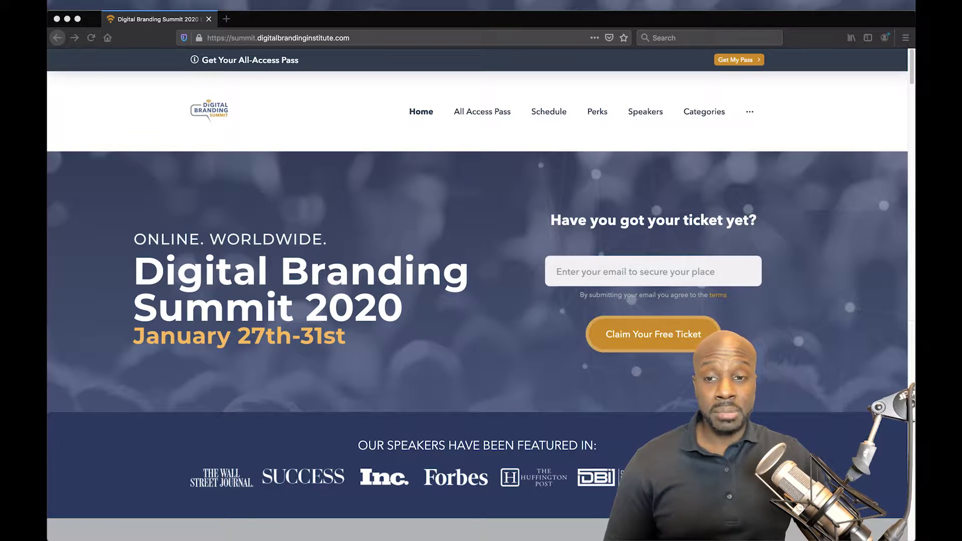
{"action": "scroll", "coordinate": [477, 306], "scroll_direction": "down", "scroll_amount": 2}
{"action": "scroll", "coordinate": [478, 306], "scroll_direction": "down", "scroll_amount": 5}
{"action": "scroll", "coordinate": [477, 306], "scroll_direction": "down", "scroll_amount": 3}
{"action": "scroll", "coordinate": [477, 306], "scroll_direction": "down", "scroll_amount": 5}
{"action": "scroll", "coordinate": [477, 307], "scroll_direction": "down", "scroll_amount": 3}
{"action": "scroll", "coordinate": [477, 306], "scroll_direction": "down", "scroll_amount": 5}
{"action": "scroll", "coordinate": [478, 306], "scroll_direction": "down", "scroll_amount": 4}
{"action": "scroll", "coordinate": [478, 306], "scroll_direction": "down", "scroll_amount": 5}
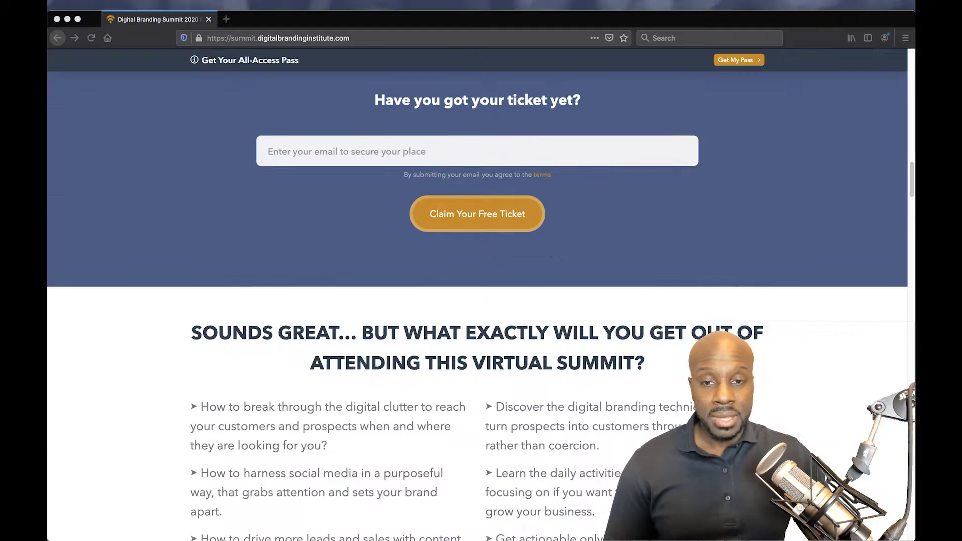
{"action": "scroll", "coordinate": [477, 306], "scroll_direction": "down", "scroll_amount": 3}
{"action": "scroll", "coordinate": [477, 307], "scroll_direction": "down", "scroll_amount": 5}
{"action": "scroll", "coordinate": [477, 306], "scroll_direction": "down", "scroll_amount": 5}
{"action": "scroll", "coordinate": [478, 307], "scroll_direction": "down", "scroll_amount": 5}
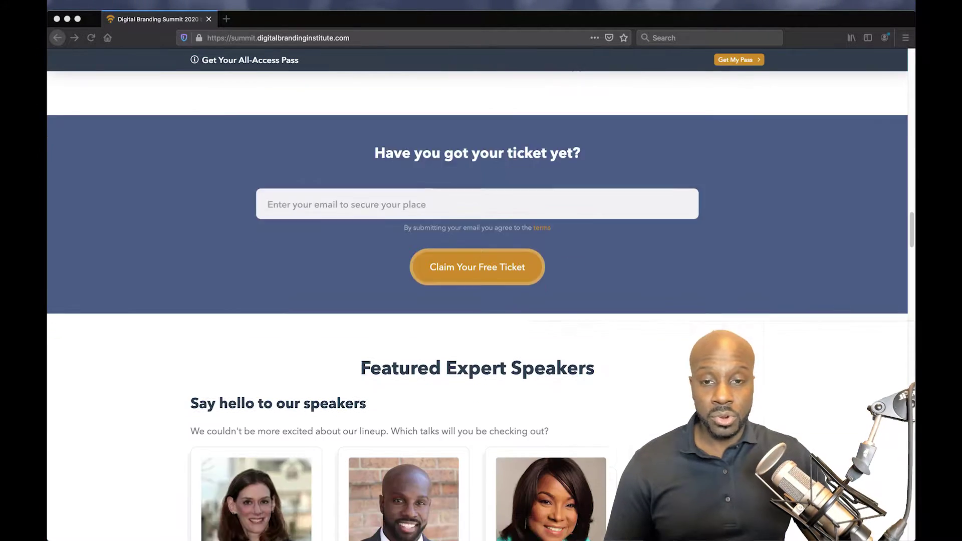
{"action": "scroll", "coordinate": [477, 306], "scroll_direction": "down", "scroll_amount": 5}
{"action": "scroll", "coordinate": [478, 306], "scroll_direction": "down", "scroll_amount": 3}
{"action": "scroll", "coordinate": [478, 306], "scroll_direction": "down", "scroll_amount": 1}
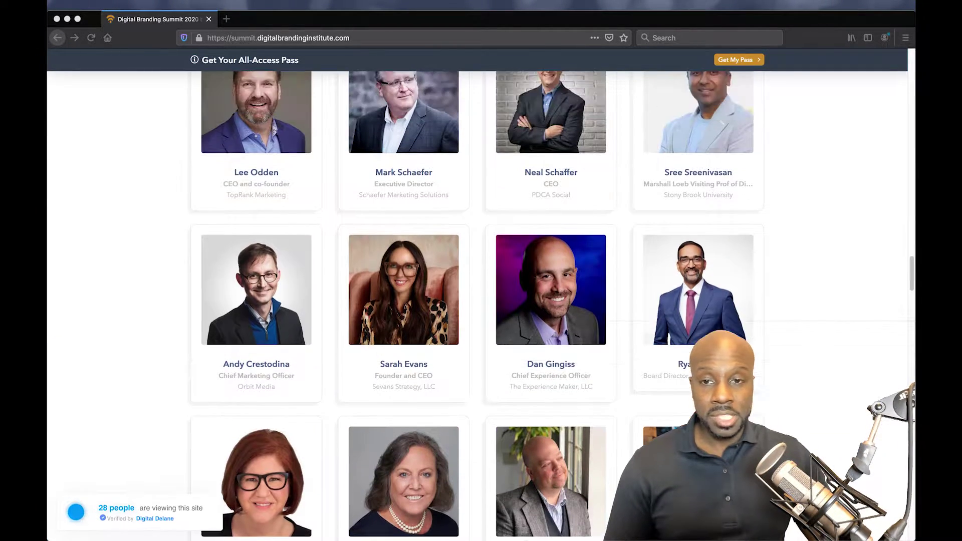
{"action": "scroll", "coordinate": [477, 306], "scroll_direction": "up", "scroll_amount": 1}
{"action": "scroll", "coordinate": [477, 305], "scroll_direction": "up", "scroll_amount": 1}
{"action": "scroll", "coordinate": [478, 306], "scroll_direction": "up", "scroll_amount": 1}
{"action": "scroll", "coordinate": [476, 307], "scroll_direction": "up", "scroll_amount": 2}
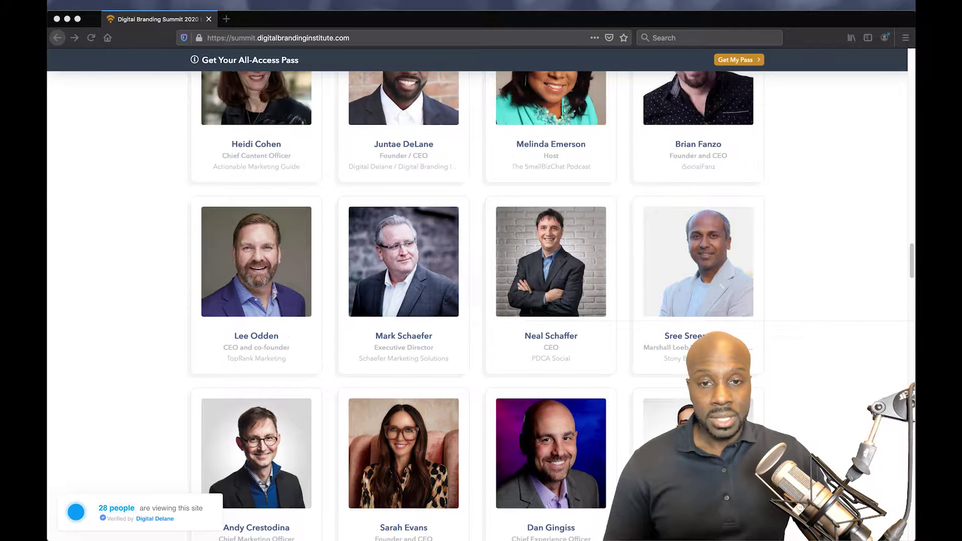
{"action": "scroll", "coordinate": [478, 305], "scroll_direction": "up", "scroll_amount": 2}
{"action": "scroll", "coordinate": [477, 306], "scroll_direction": "up", "scroll_amount": 1}
{"action": "scroll", "coordinate": [477, 307], "scroll_direction": "up", "scroll_amount": 1}
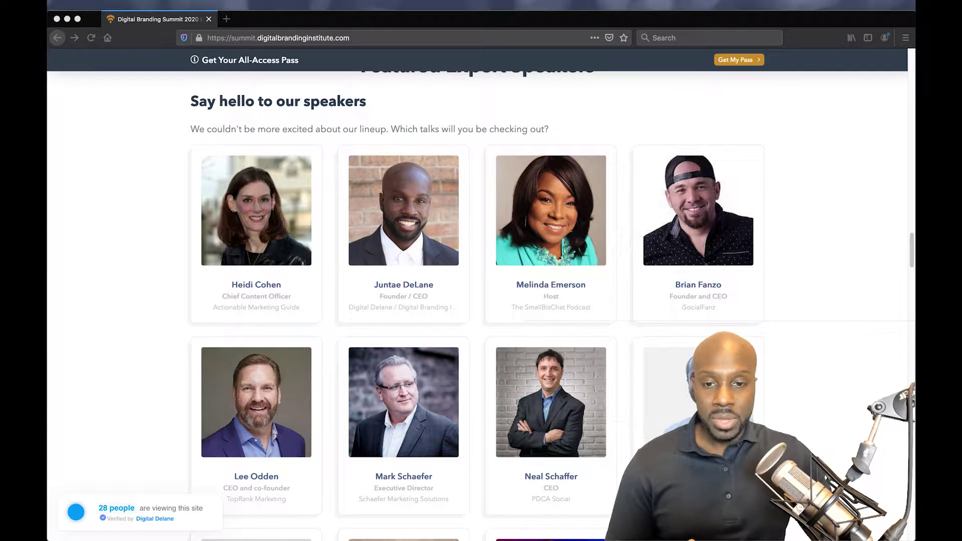
{"action": "scroll", "coordinate": [472, 306], "scroll_direction": "down", "scroll_amount": 1}
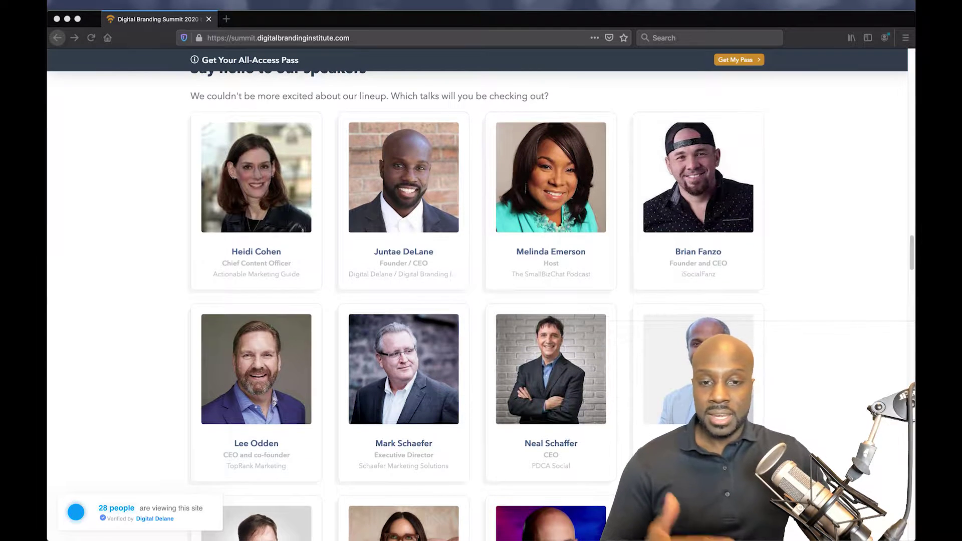
{"action": "scroll", "coordinate": [481, 306], "scroll_direction": "down", "scroll_amount": 1}
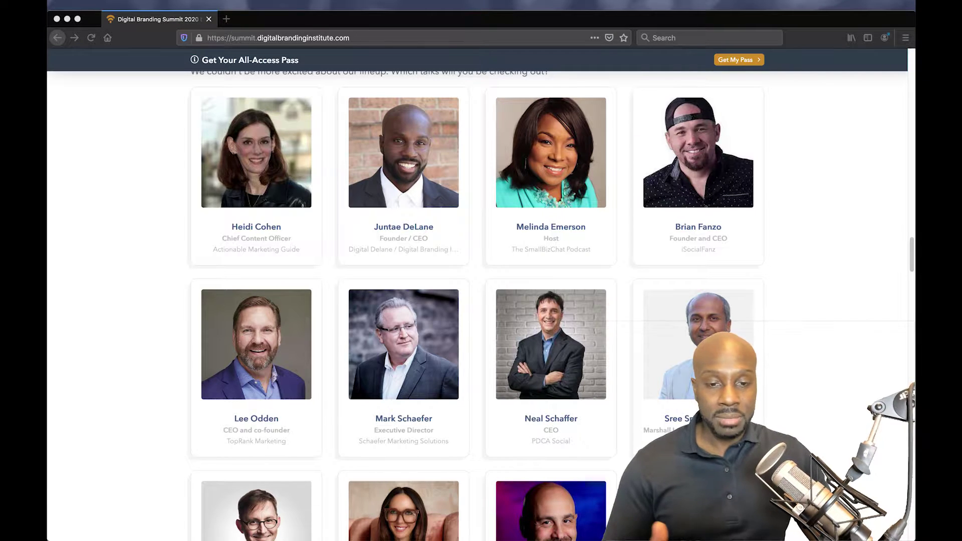
{"action": "scroll", "coordinate": [481, 306], "scroll_direction": "down", "scroll_amount": 2}
{"action": "scroll", "coordinate": [481, 306], "scroll_direction": "down", "scroll_amount": 1}
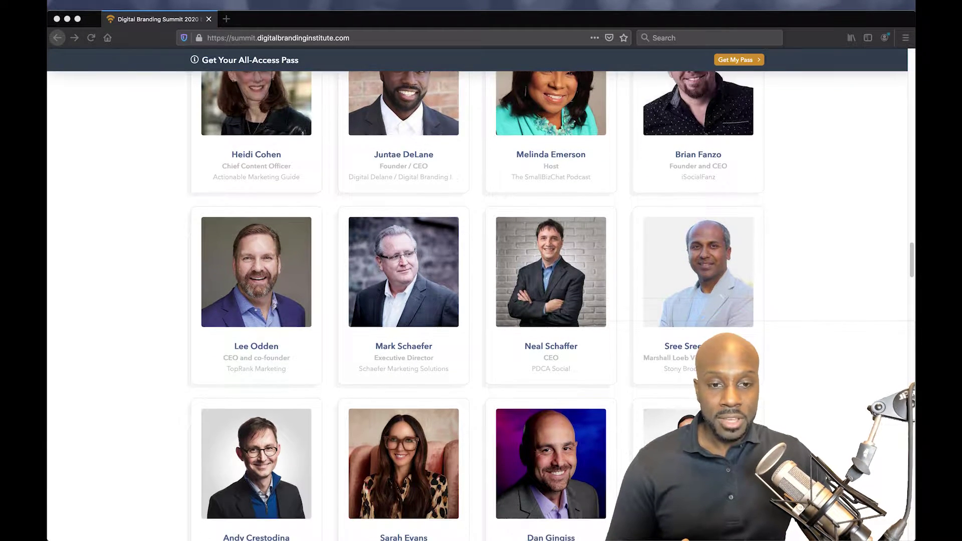
{"action": "scroll", "coordinate": [482, 306], "scroll_direction": "down", "scroll_amount": 1}
{"action": "scroll", "coordinate": [481, 306], "scroll_direction": "down", "scroll_amount": 1}
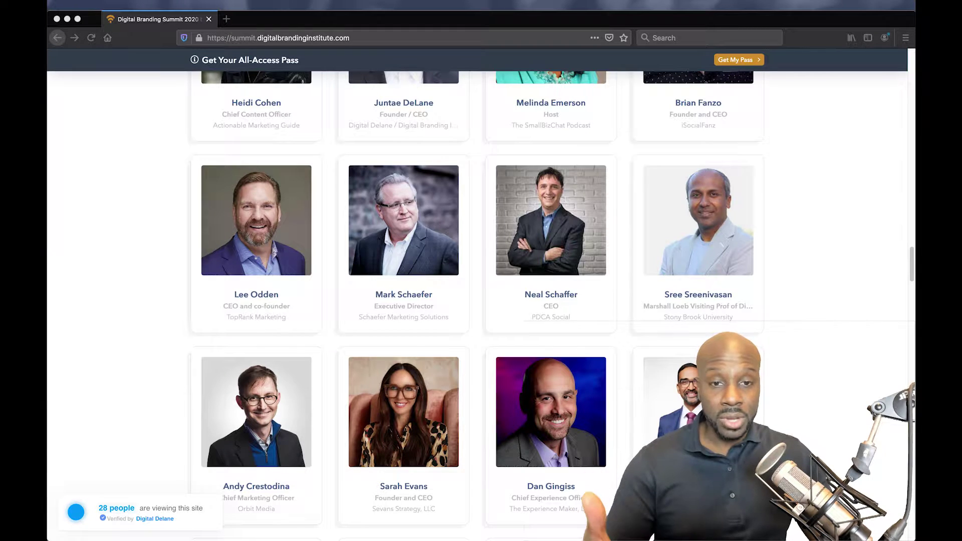
{"action": "scroll", "coordinate": [481, 301], "scroll_direction": "down", "scroll_amount": 1}
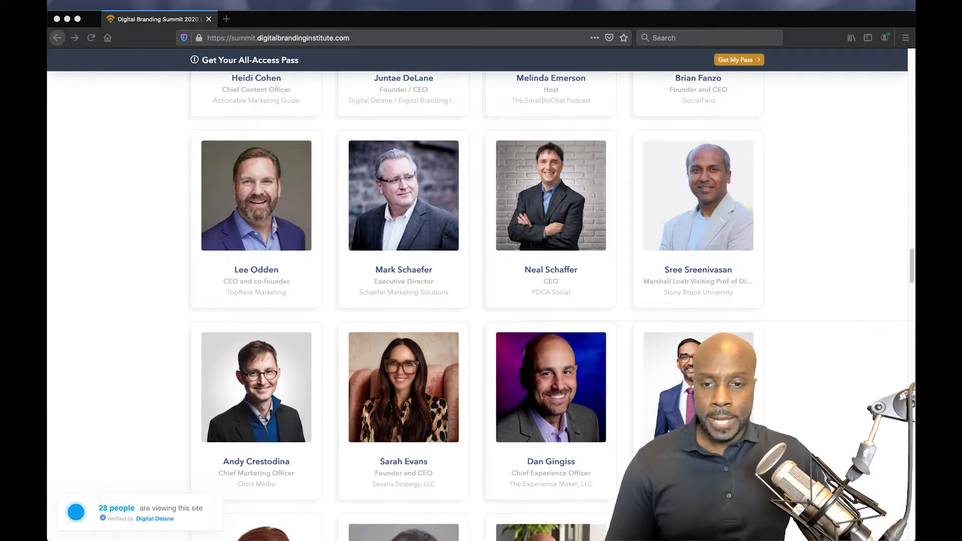
{"action": "scroll", "coordinate": [481, 301], "scroll_direction": "down", "scroll_amount": 1}
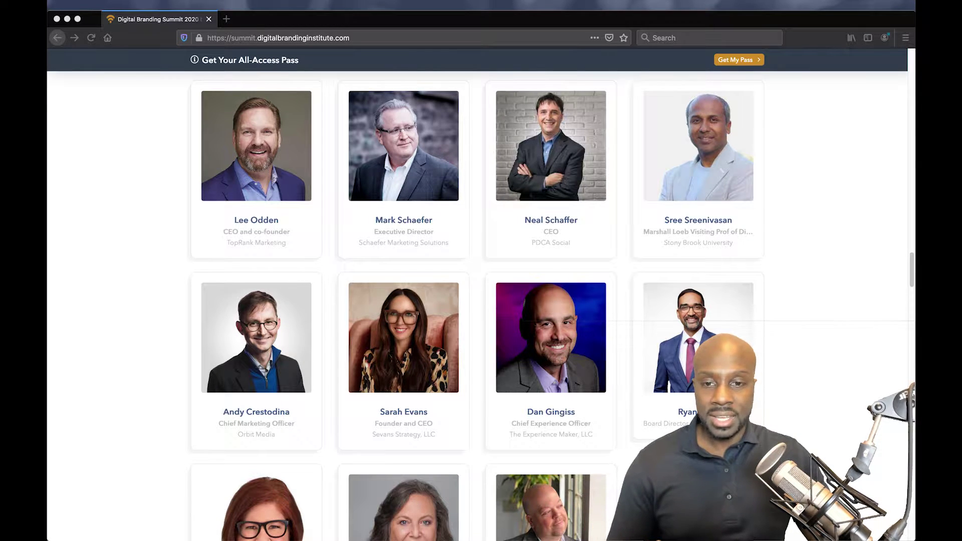
{"action": "scroll", "coordinate": [481, 301], "scroll_direction": "down", "scroll_amount": 1}
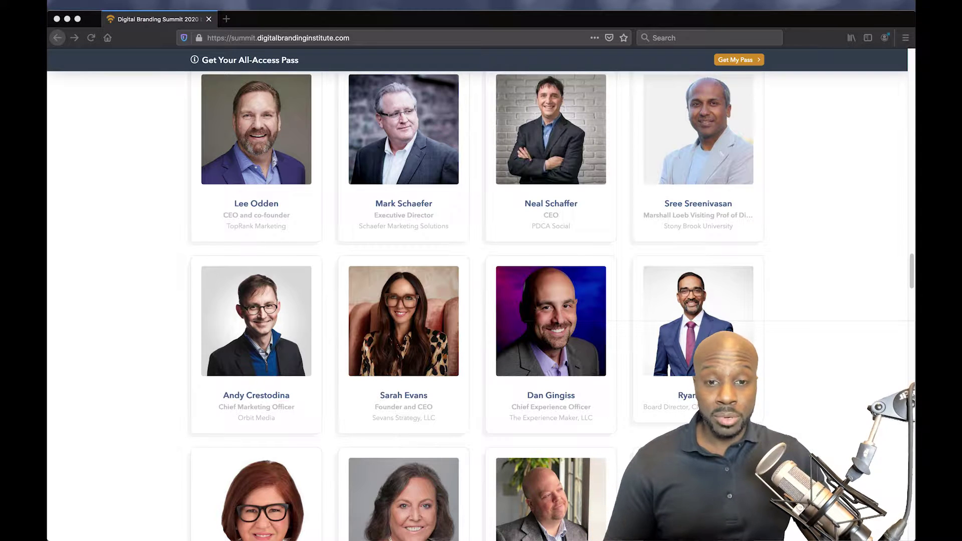
{"action": "scroll", "coordinate": [475, 306], "scroll_direction": "down", "scroll_amount": 2}
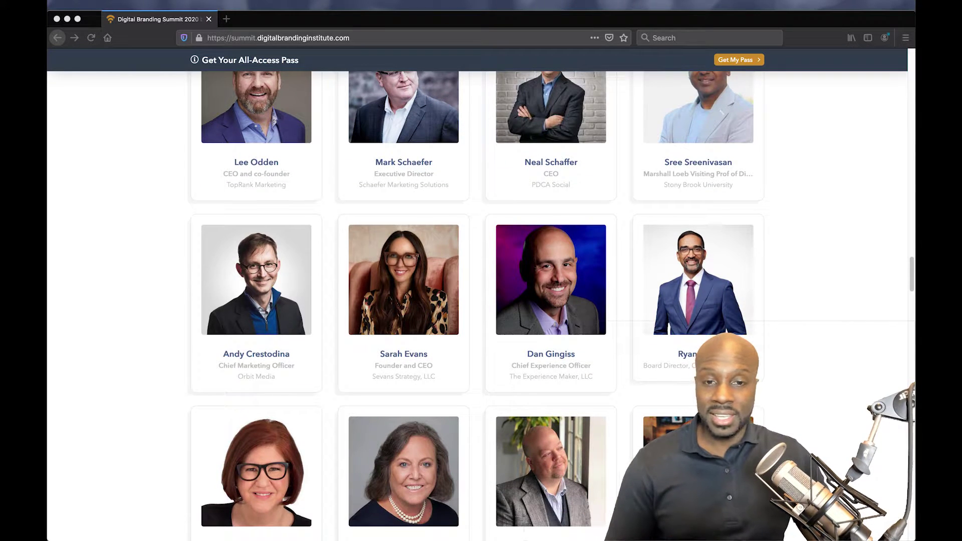
{"action": "scroll", "coordinate": [474, 307], "scroll_direction": "down", "scroll_amount": 1}
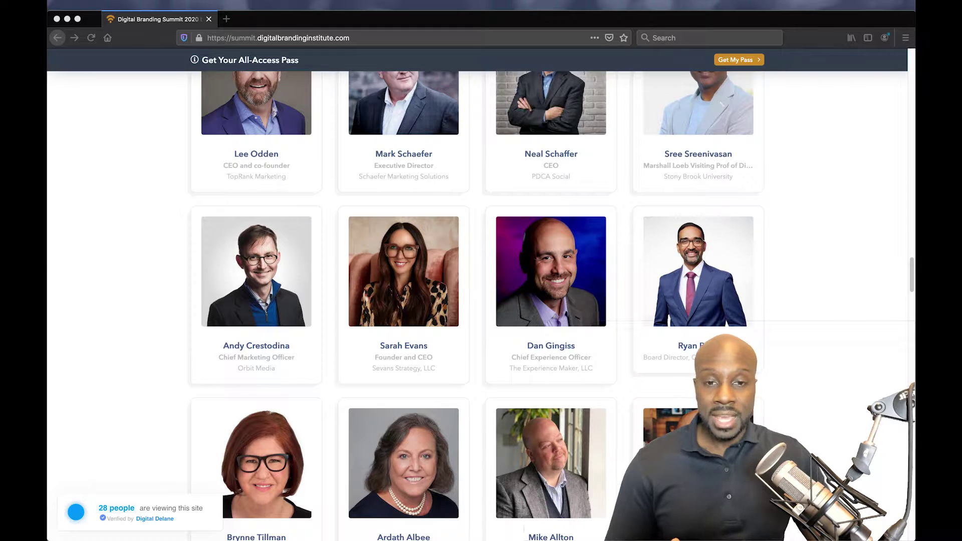
{"action": "scroll", "coordinate": [481, 301], "scroll_direction": "down", "scroll_amount": 1}
{"action": "scroll", "coordinate": [481, 306], "scroll_direction": "down", "scroll_amount": 3}
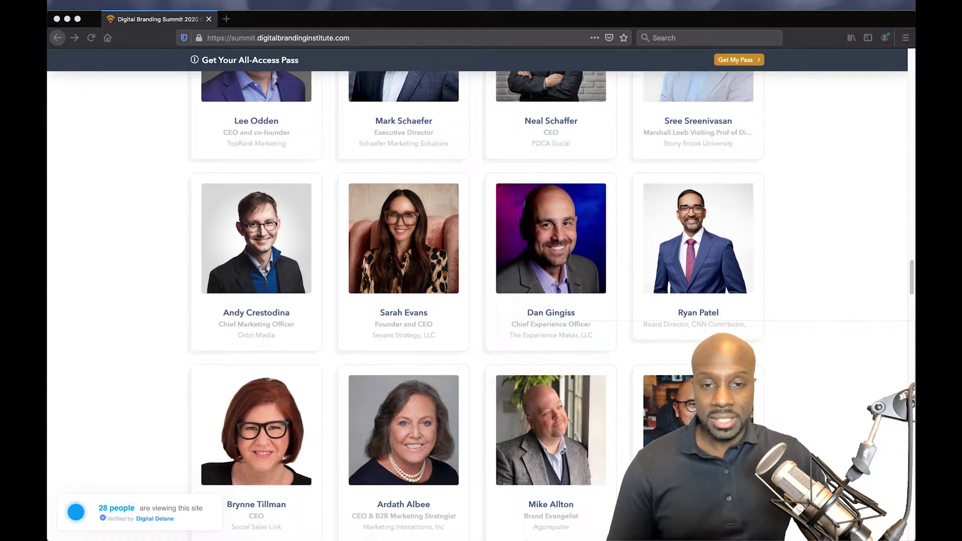
{"action": "scroll", "coordinate": [482, 301], "scroll_direction": "down", "scroll_amount": 1}
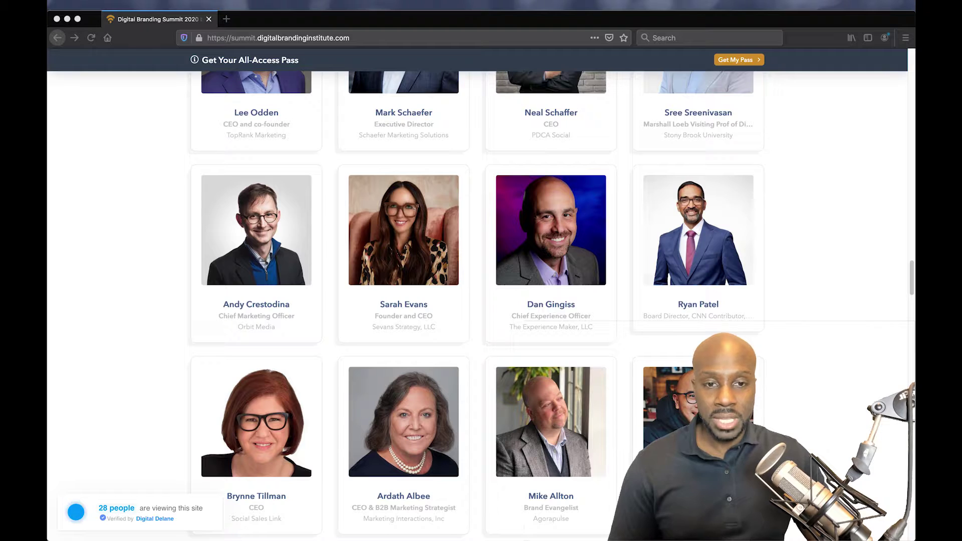
{"action": "scroll", "coordinate": [481, 301], "scroll_direction": "down", "scroll_amount": 4}
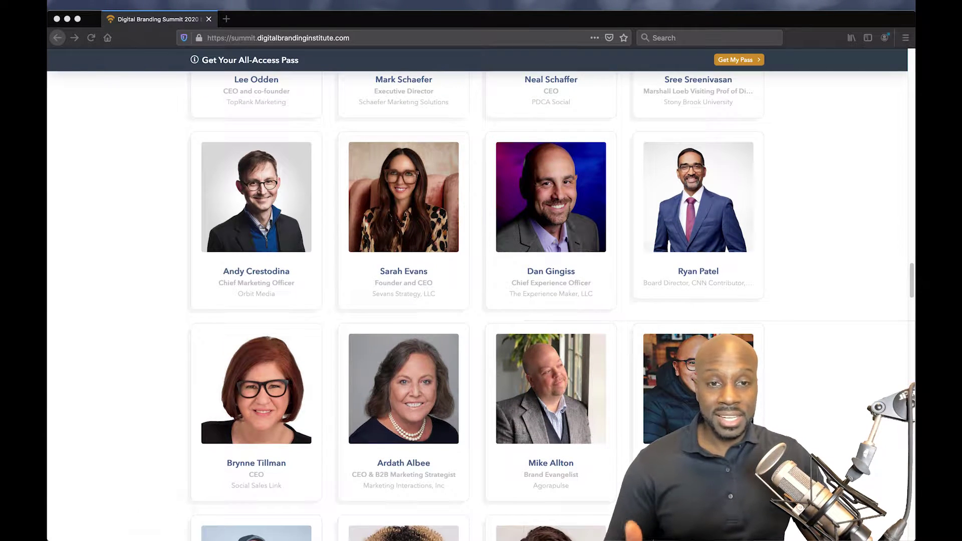
{"action": "scroll", "coordinate": [481, 301], "scroll_direction": "down", "scroll_amount": 1}
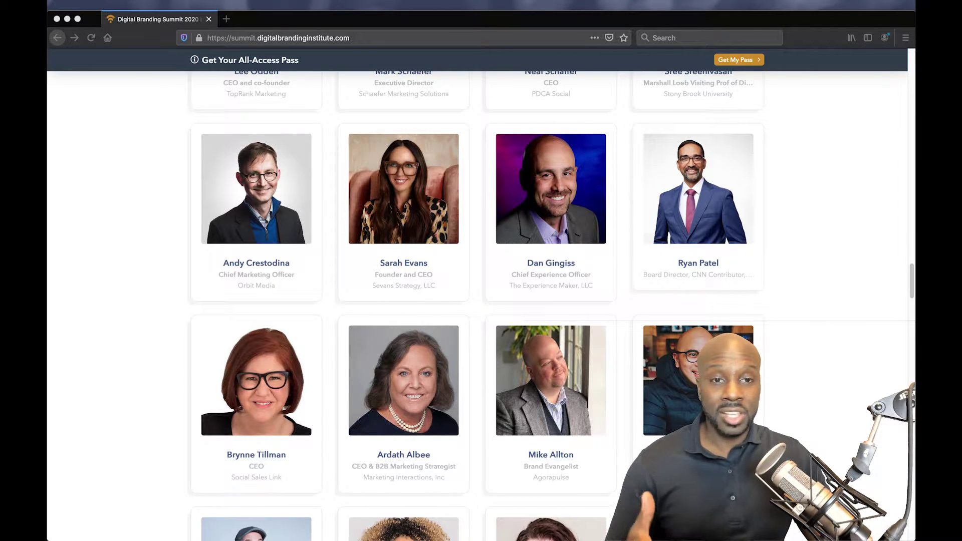
{"action": "scroll", "coordinate": [481, 300], "scroll_direction": "down", "scroll_amount": 3}
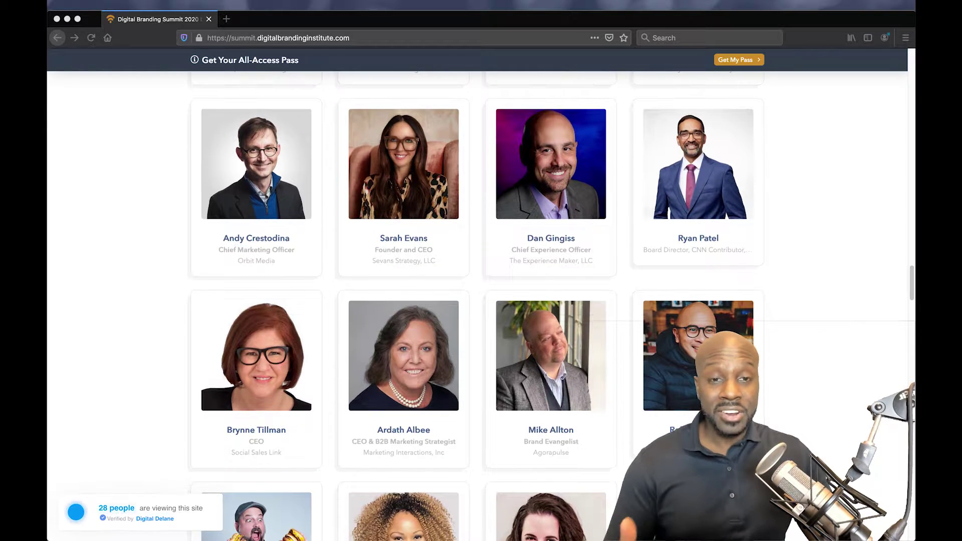
{"action": "scroll", "coordinate": [474, 301], "scroll_direction": "down", "scroll_amount": 1}
{"action": "scroll", "coordinate": [474, 301], "scroll_direction": "down", "scroll_amount": 1}
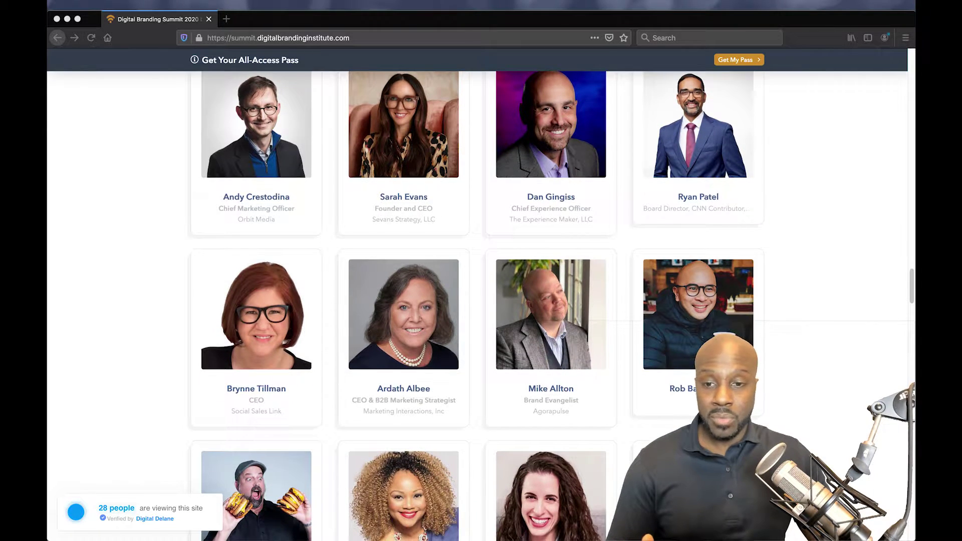
{"action": "scroll", "coordinate": [474, 301], "scroll_direction": "down", "scroll_amount": 1}
{"action": "scroll", "coordinate": [481, 301], "scroll_direction": "down", "scroll_amount": 1}
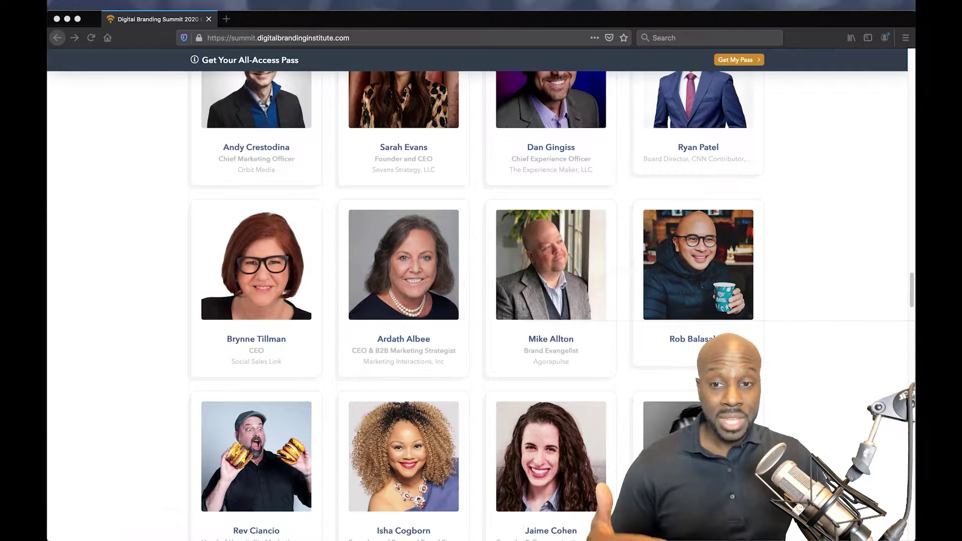
{"action": "scroll", "coordinate": [481, 302], "scroll_direction": "down", "scroll_amount": 2}
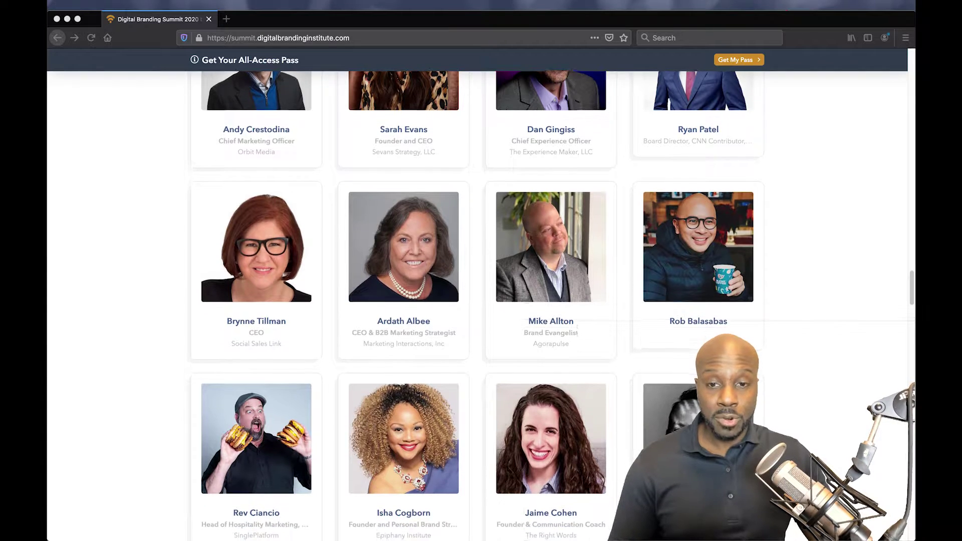
{"action": "scroll", "coordinate": [474, 305], "scroll_direction": "down", "scroll_amount": 2}
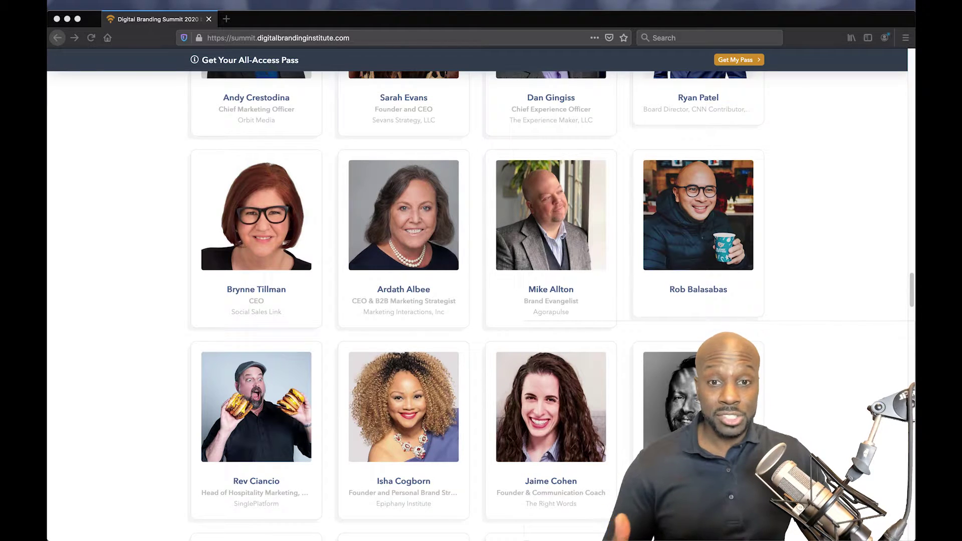
{"action": "scroll", "coordinate": [481, 302], "scroll_direction": "down", "scroll_amount": 3}
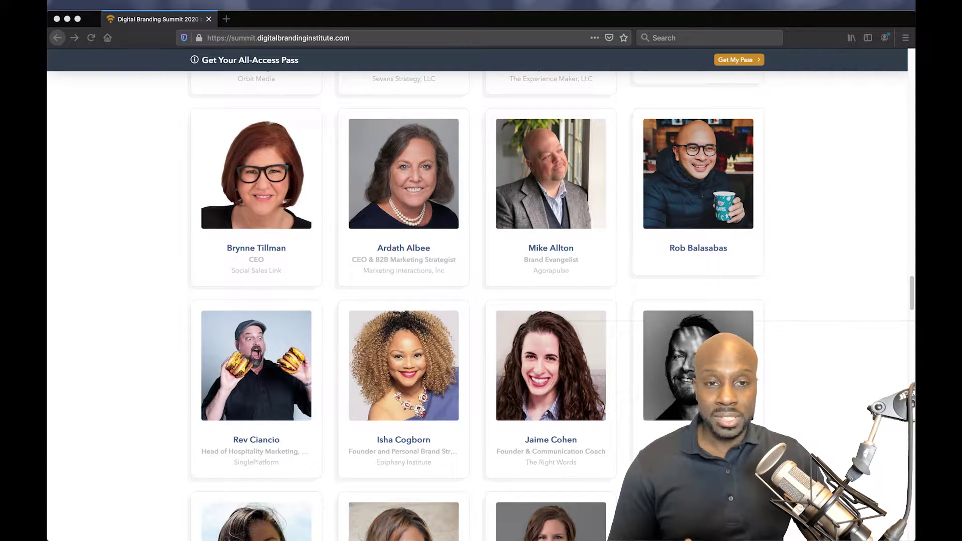
{"action": "scroll", "coordinate": [481, 301], "scroll_direction": "down", "scroll_amount": 1}
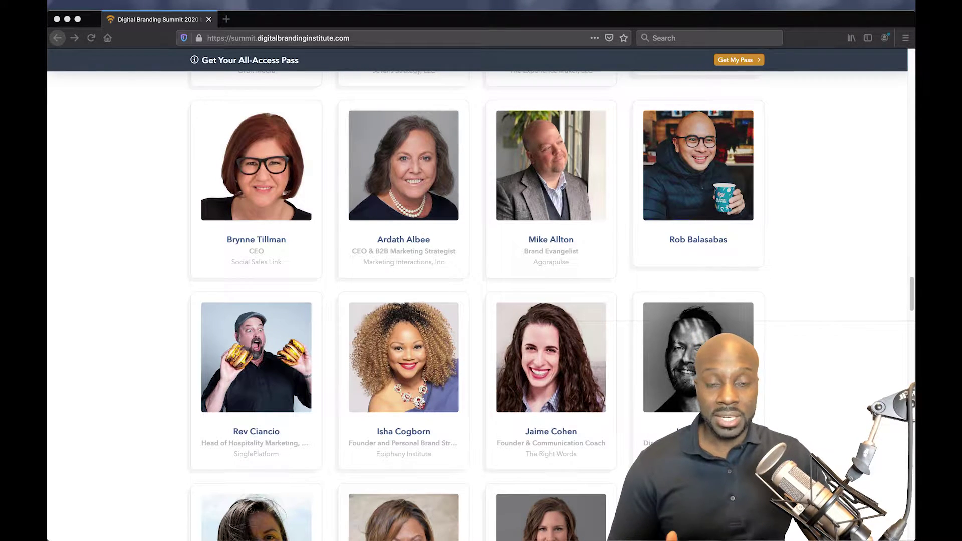
{"action": "scroll", "coordinate": [416, 306], "scroll_direction": "down", "scroll_amount": 2}
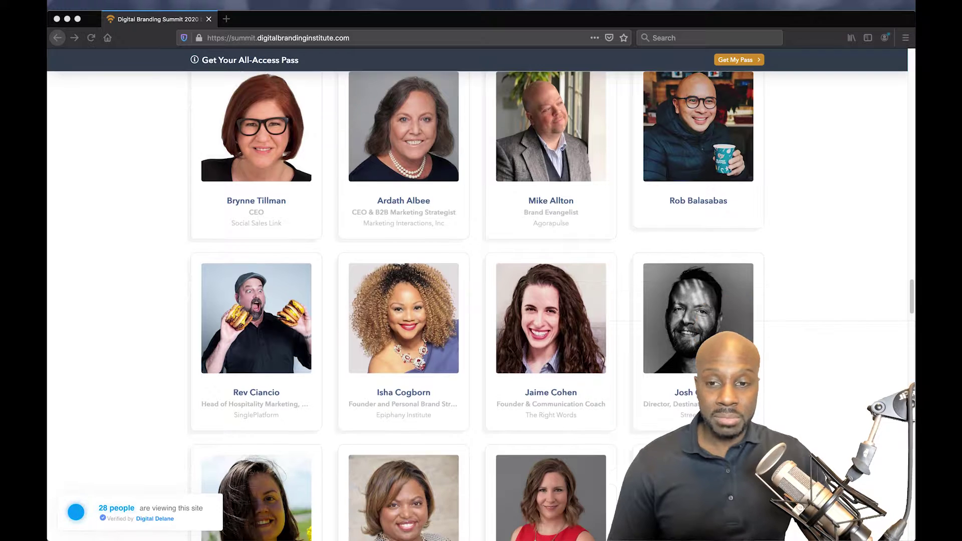
{"action": "scroll", "coordinate": [482, 301], "scroll_direction": "down", "scroll_amount": 3}
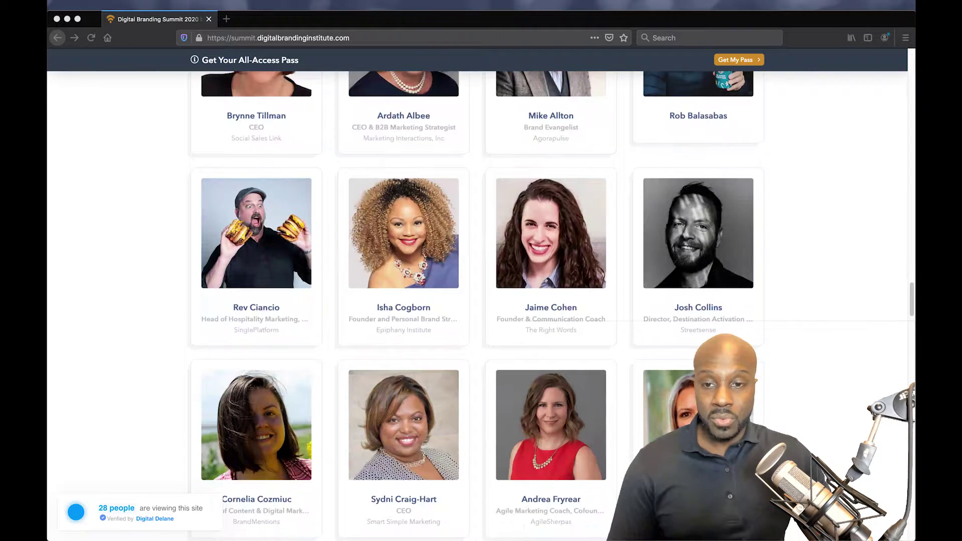
{"action": "scroll", "coordinate": [481, 301], "scroll_direction": "down", "scroll_amount": 1}
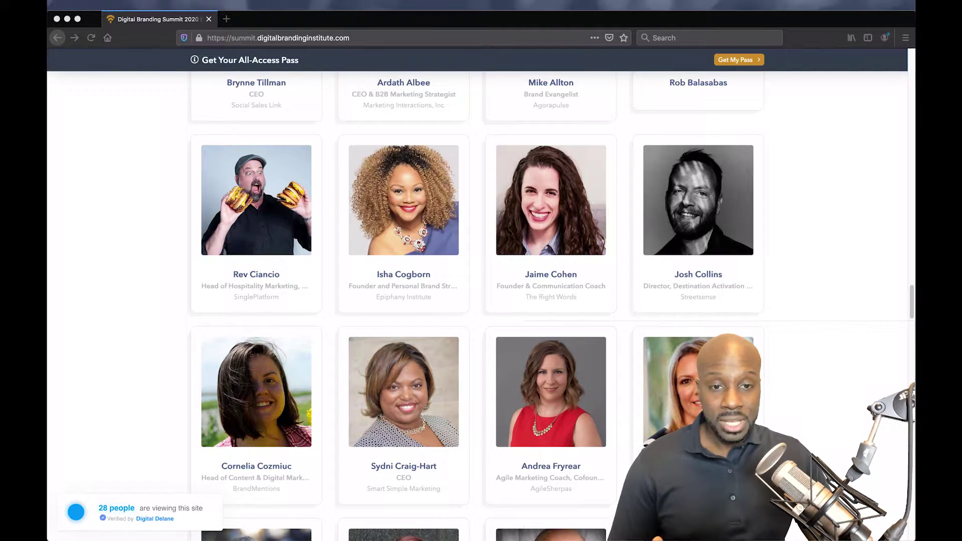
{"action": "scroll", "coordinate": [474, 307], "scroll_direction": "down", "scroll_amount": 2}
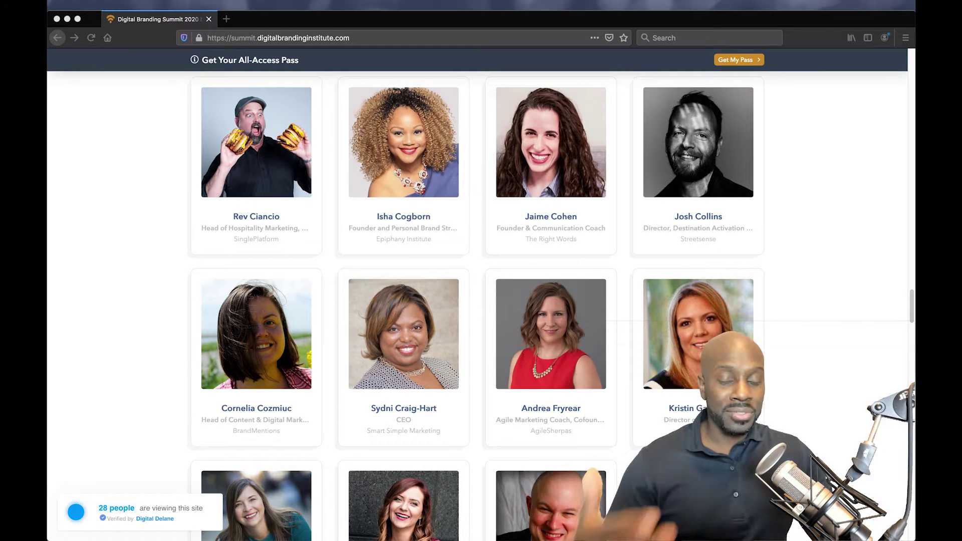
{"action": "scroll", "coordinate": [474, 306], "scroll_direction": "down", "scroll_amount": 3}
{"action": "scroll", "coordinate": [474, 306], "scroll_direction": "down", "scroll_amount": 2}
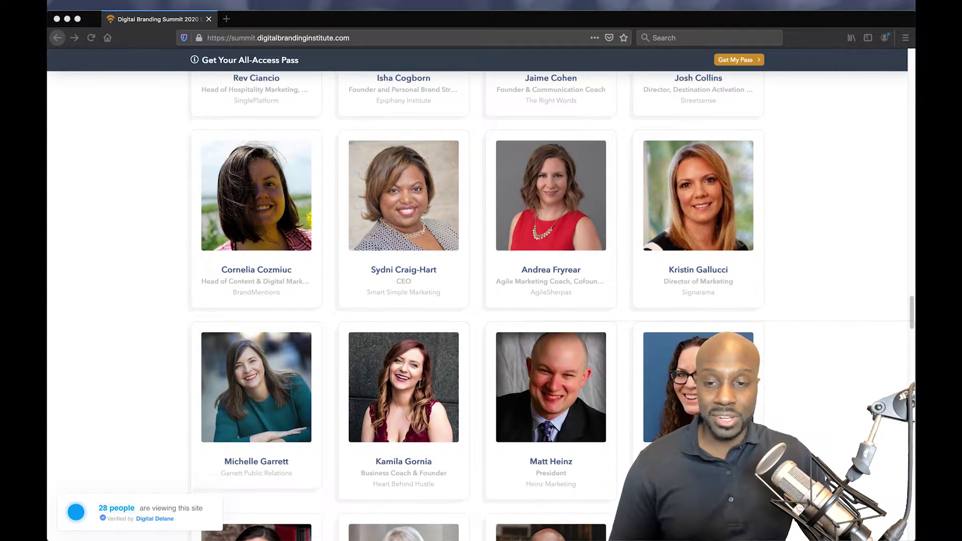
{"action": "scroll", "coordinate": [474, 307], "scroll_direction": "down", "scroll_amount": 3}
{"action": "scroll", "coordinate": [474, 307], "scroll_direction": "down", "scroll_amount": 2}
{"action": "scroll", "coordinate": [474, 307], "scroll_direction": "down", "scroll_amount": 2}
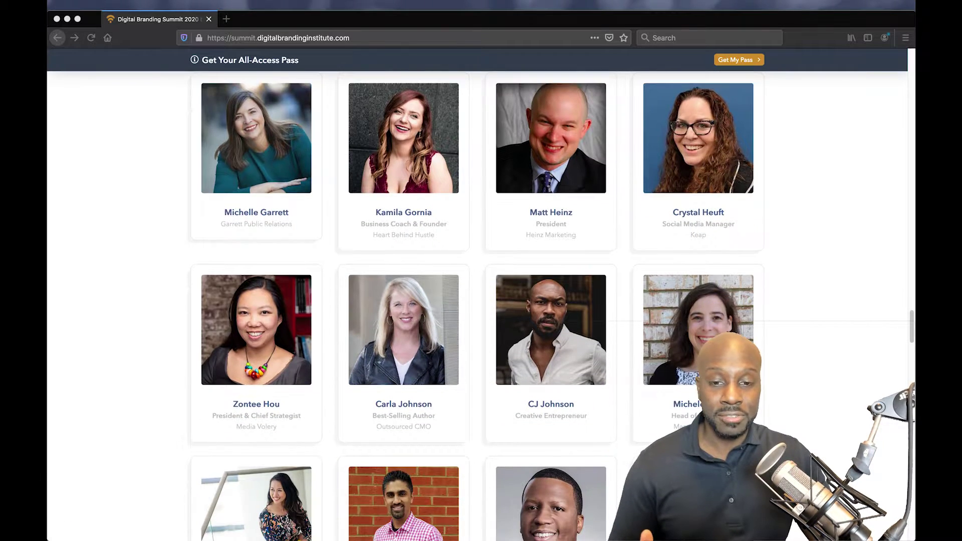
{"action": "scroll", "coordinate": [475, 307], "scroll_direction": "down", "scroll_amount": 1}
{"action": "scroll", "coordinate": [474, 307], "scroll_direction": "down", "scroll_amount": 1}
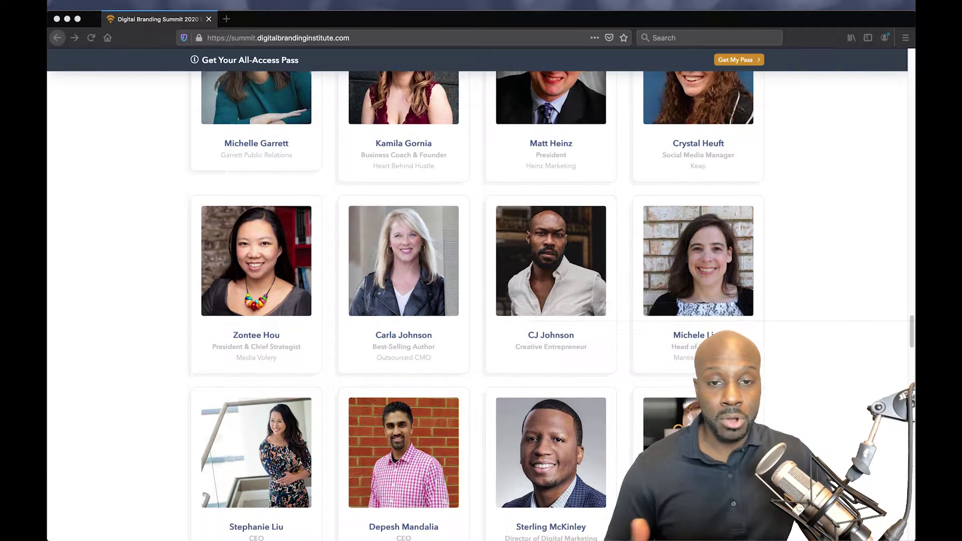
{"action": "scroll", "coordinate": [475, 307], "scroll_direction": "down", "scroll_amount": 1}
{"action": "scroll", "coordinate": [474, 307], "scroll_direction": "down", "scroll_amount": 2}
{"action": "scroll", "coordinate": [474, 307], "scroll_direction": "down", "scroll_amount": 1}
{"action": "scroll", "coordinate": [474, 306], "scroll_direction": "down", "scroll_amount": 1}
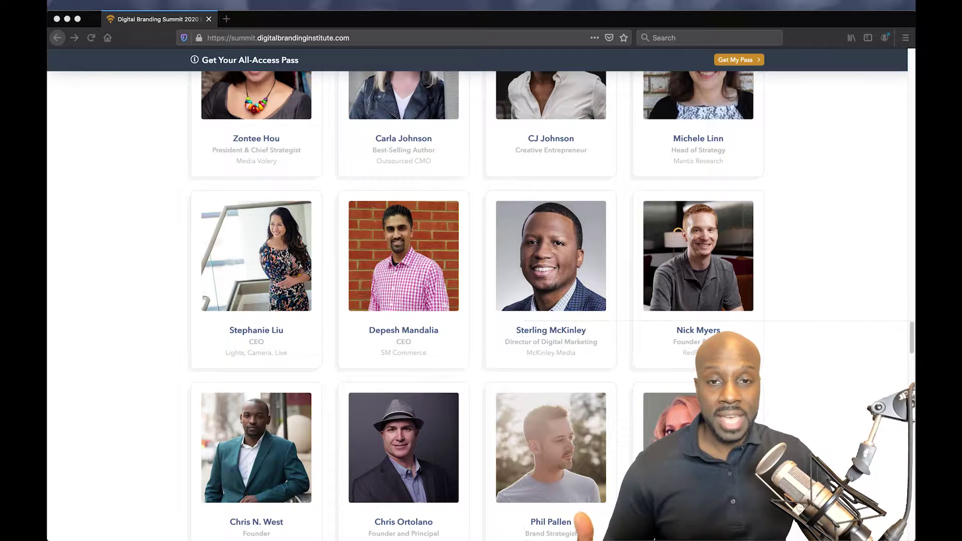
{"action": "scroll", "coordinate": [475, 307], "scroll_direction": "down", "scroll_amount": 2}
{"action": "scroll", "coordinate": [474, 306], "scroll_direction": "down", "scroll_amount": 2}
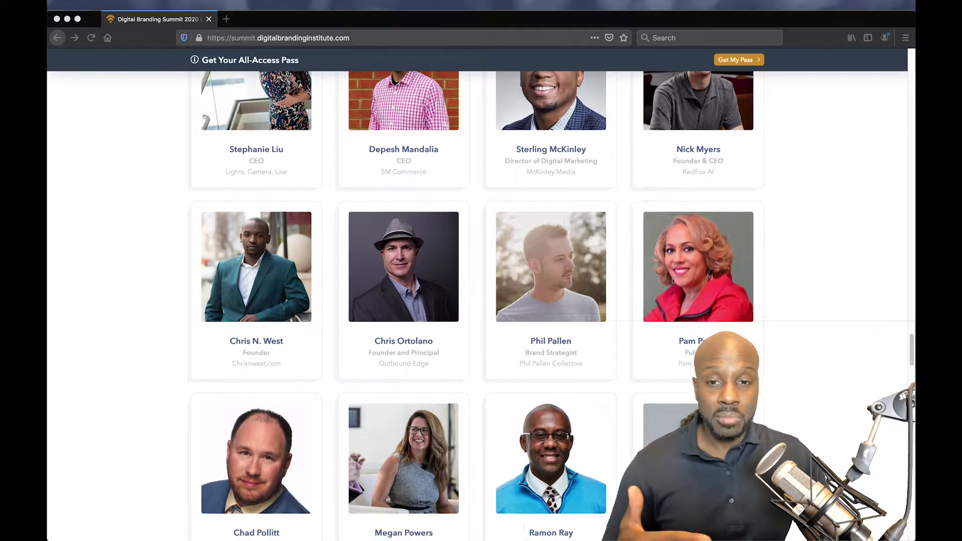
{"action": "scroll", "coordinate": [474, 307], "scroll_direction": "down", "scroll_amount": 1}
{"action": "scroll", "coordinate": [475, 307], "scroll_direction": "down", "scroll_amount": 1}
{"action": "scroll", "coordinate": [474, 307], "scroll_direction": "down", "scroll_amount": 1}
{"action": "scroll", "coordinate": [474, 307], "scroll_direction": "down", "scroll_amount": 1}
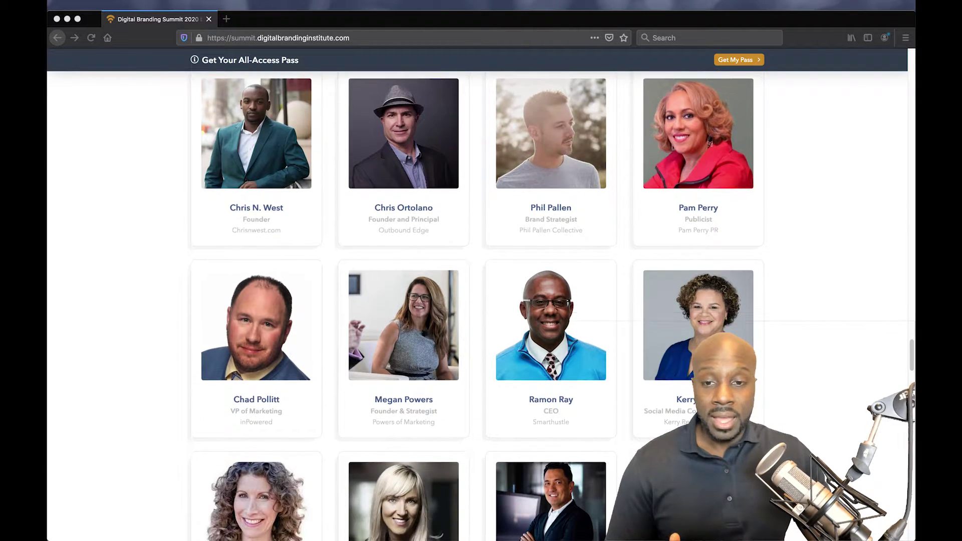
{"action": "scroll", "coordinate": [474, 307], "scroll_direction": "down", "scroll_amount": 3}
{"action": "scroll", "coordinate": [474, 307], "scroll_direction": "down", "scroll_amount": 3}
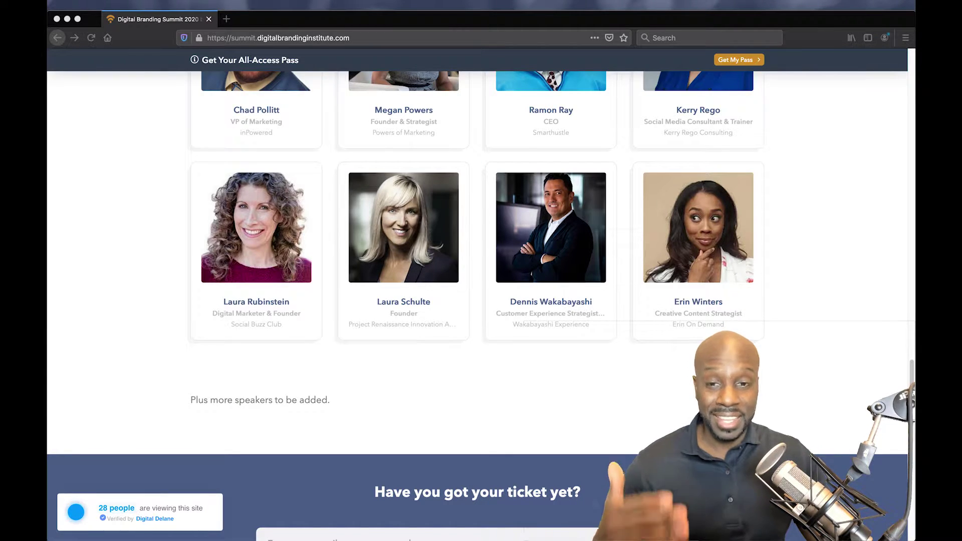
{"action": "scroll", "coordinate": [474, 307], "scroll_direction": "down", "scroll_amount": 1}
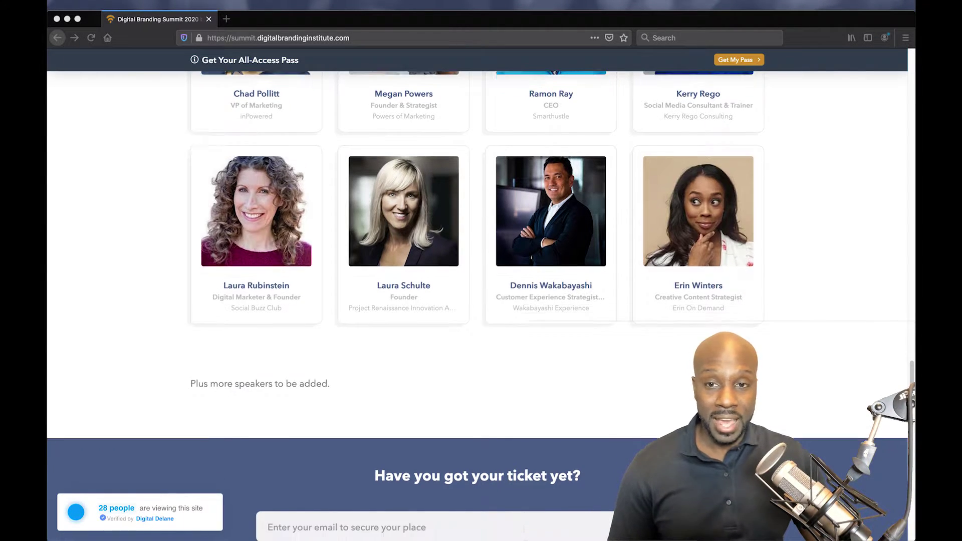
{"action": "scroll", "coordinate": [474, 306], "scroll_direction": "up", "scroll_amount": 10}
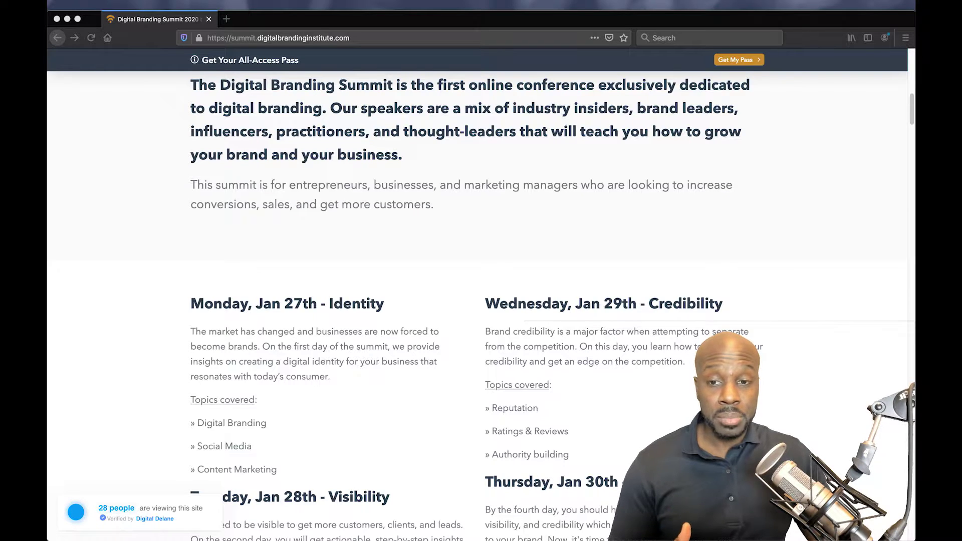
{"action": "scroll", "coordinate": [481, 300], "scroll_direction": "down", "scroll_amount": 1}
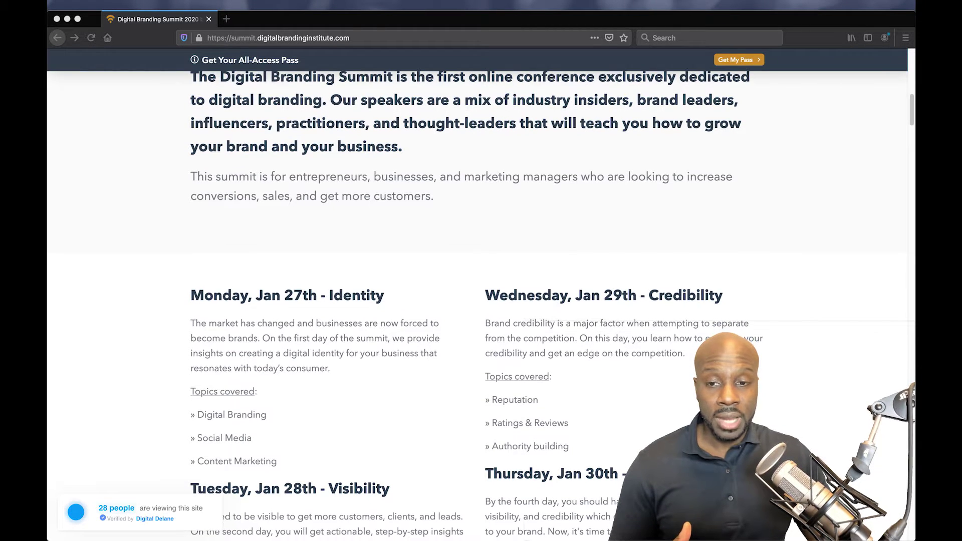
{"action": "scroll", "coordinate": [481, 301], "scroll_direction": "down", "scroll_amount": 1}
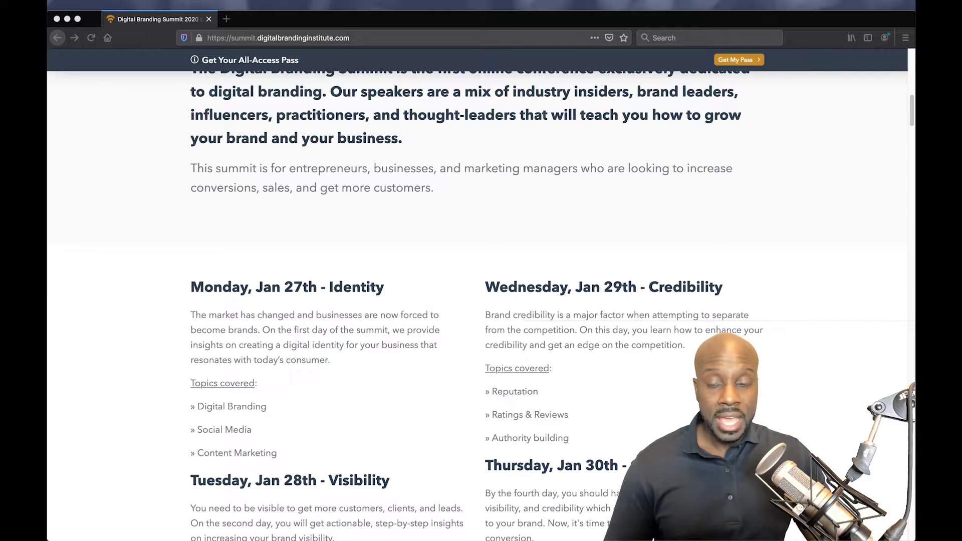
{"action": "scroll", "coordinate": [481, 300], "scroll_direction": "down", "scroll_amount": 1}
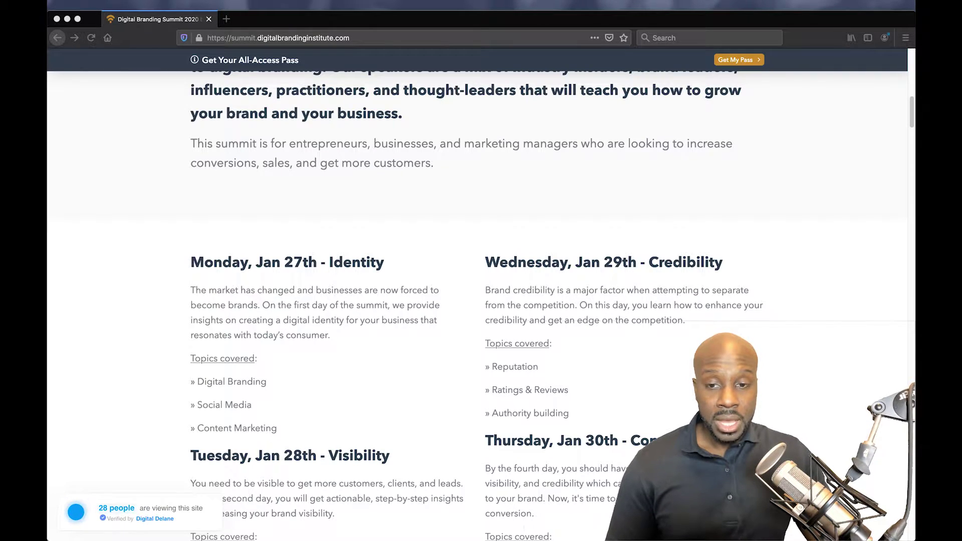
{"action": "scroll", "coordinate": [481, 301], "scroll_direction": "down", "scroll_amount": 1}
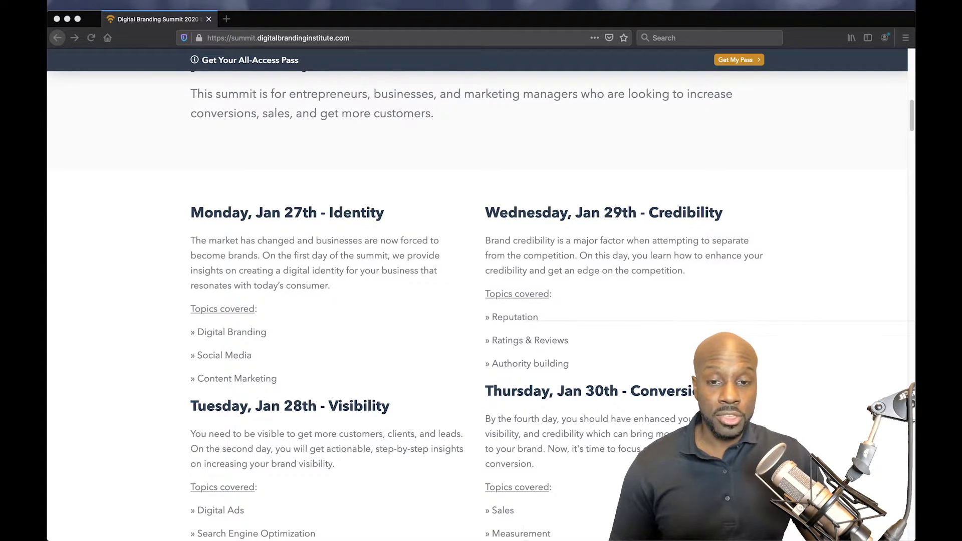
{"action": "scroll", "coordinate": [482, 301], "scroll_direction": "down", "scroll_amount": 2}
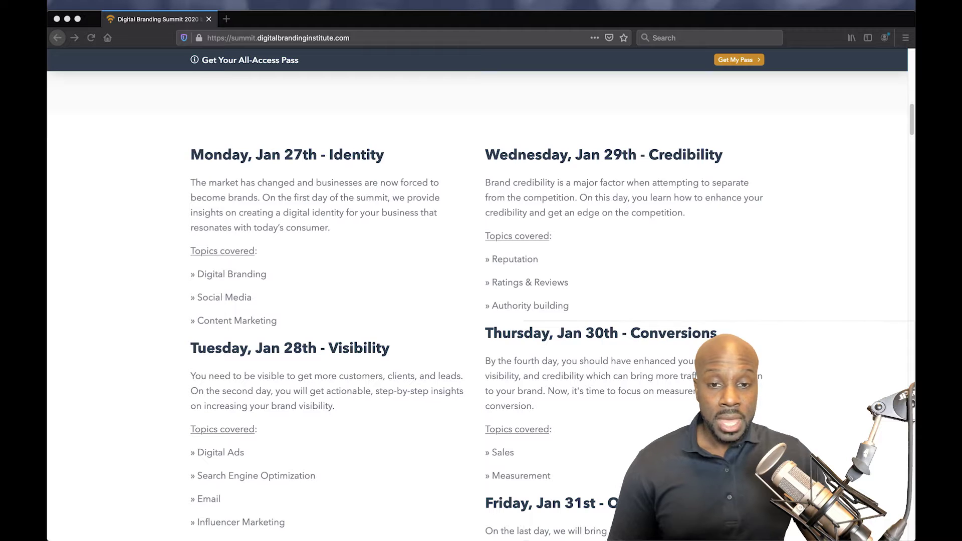
{"action": "scroll", "coordinate": [481, 301], "scroll_direction": "down", "scroll_amount": 2}
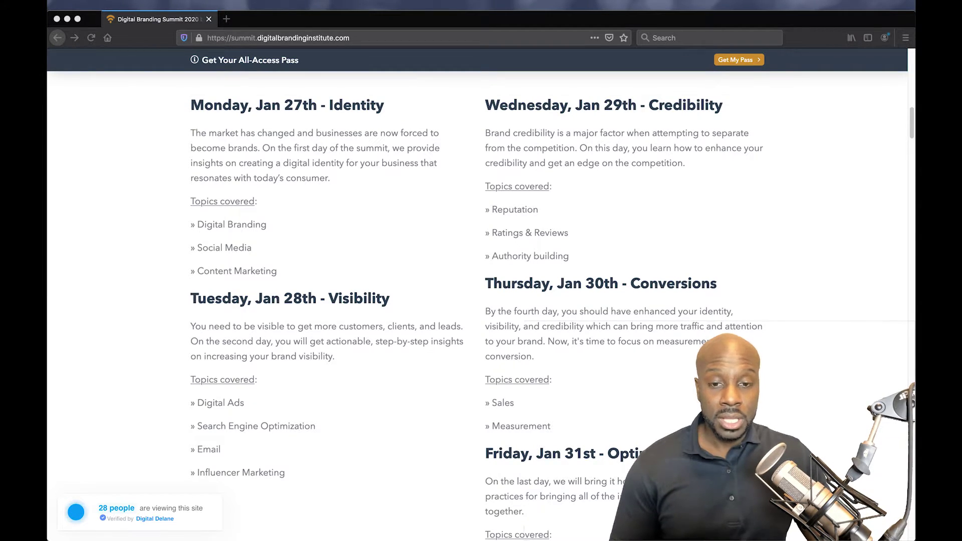
{"action": "scroll", "coordinate": [481, 301], "scroll_direction": "down", "scroll_amount": 2}
{"action": "scroll", "coordinate": [481, 301], "scroll_direction": "down", "scroll_amount": 1}
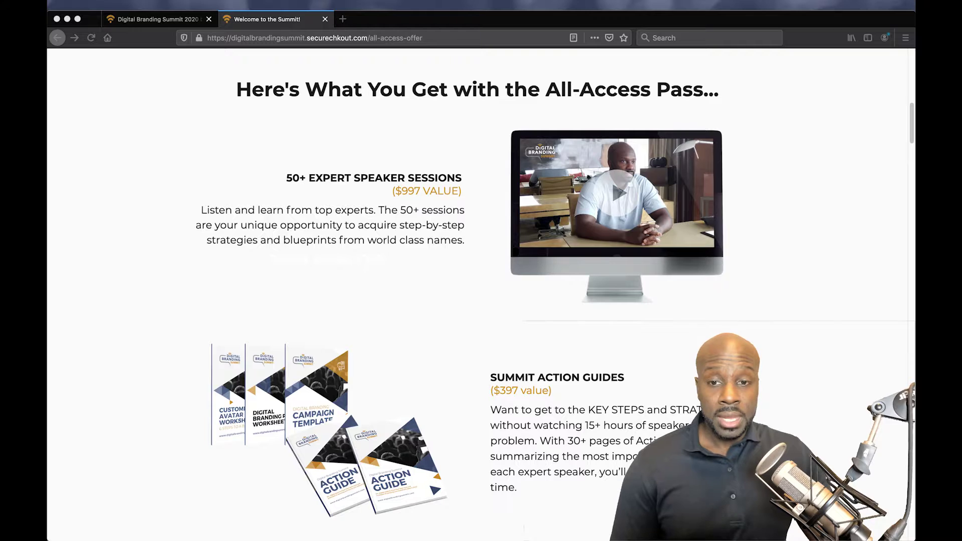
{"action": "scroll", "coordinate": [481, 293], "scroll_direction": "down", "scroll_amount": 1}
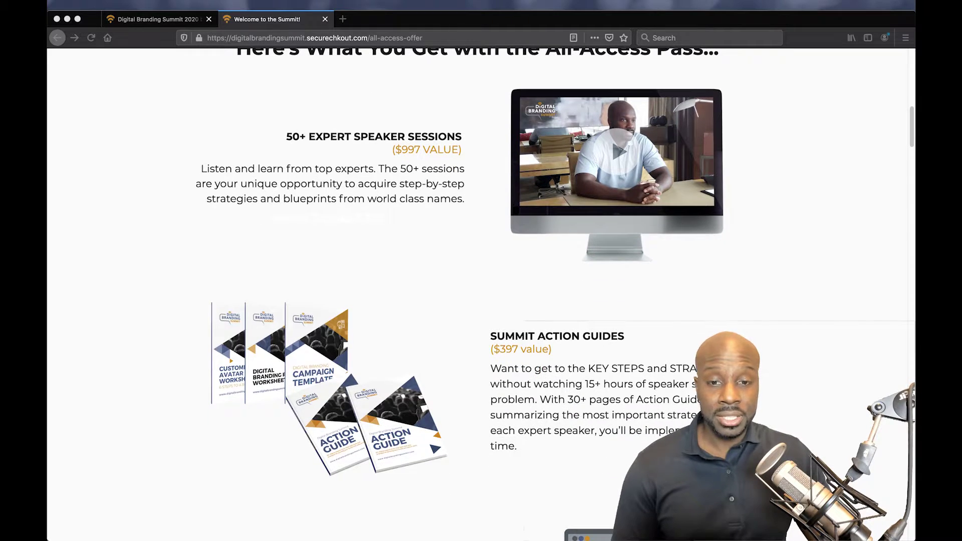
{"action": "scroll", "coordinate": [481, 294], "scroll_direction": "down", "scroll_amount": 1}
{"action": "scroll", "coordinate": [481, 294], "scroll_direction": "down", "scroll_amount": 1}
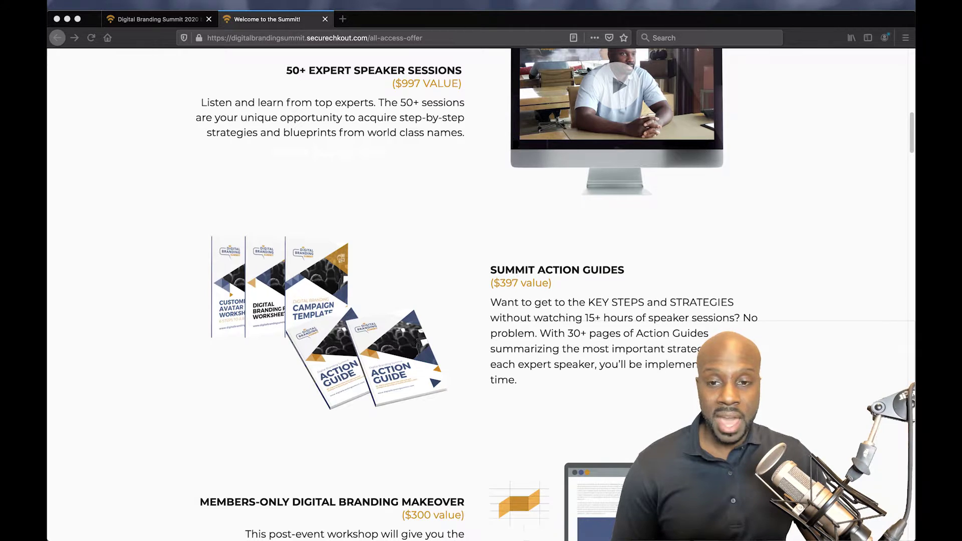
{"action": "scroll", "coordinate": [481, 293], "scroll_direction": "down", "scroll_amount": 1}
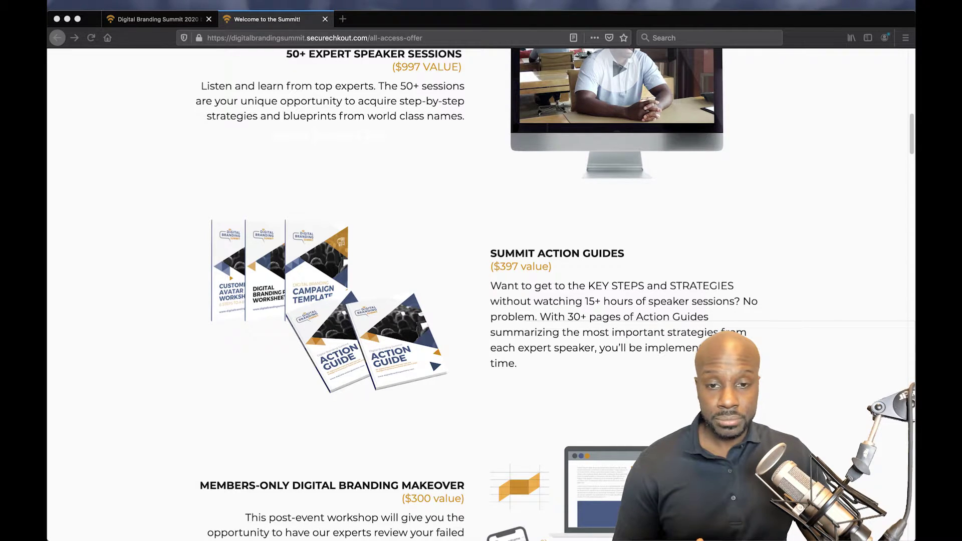
{"action": "scroll", "coordinate": [481, 293], "scroll_direction": "down", "scroll_amount": 3}
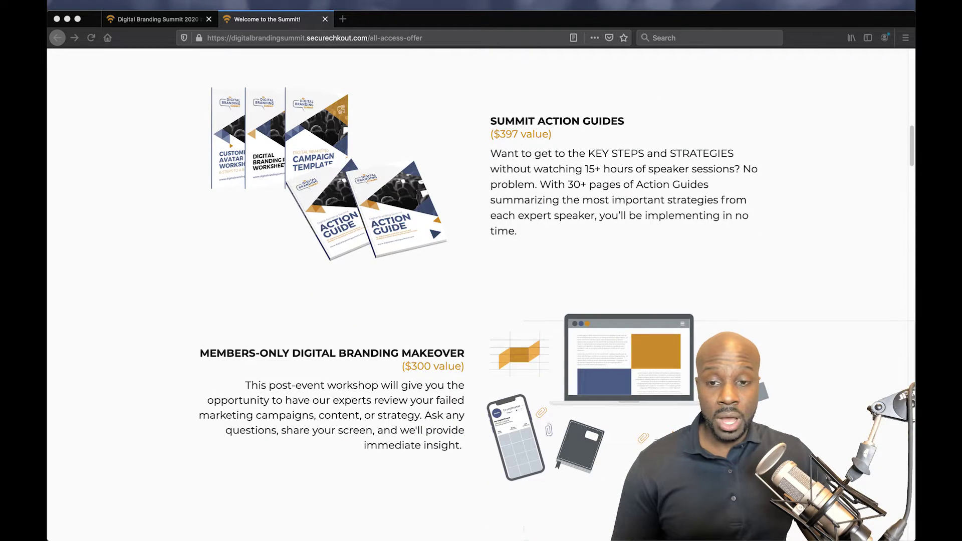
{"action": "scroll", "coordinate": [481, 293], "scroll_direction": "down", "scroll_amount": 1}
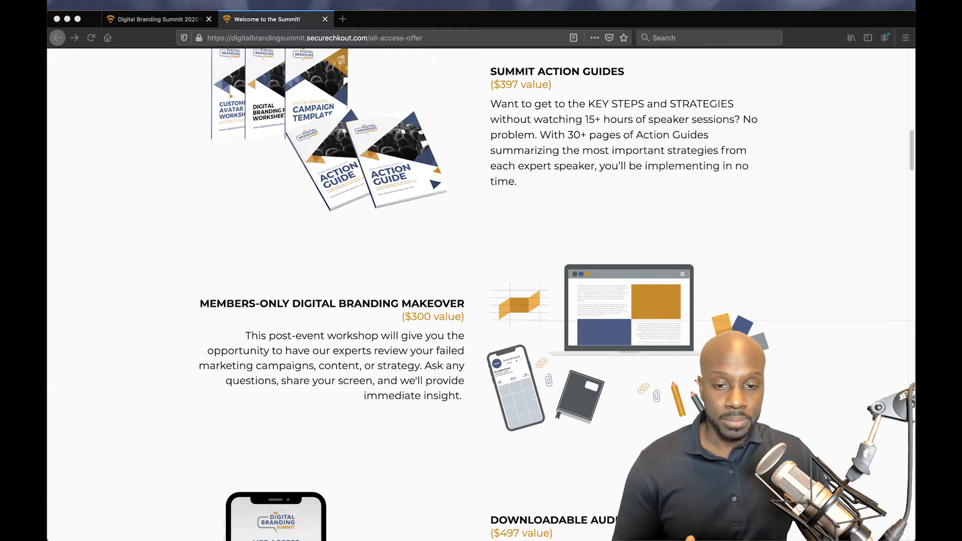
{"action": "scroll", "coordinate": [481, 293], "scroll_direction": "down", "scroll_amount": 3}
{"action": "scroll", "coordinate": [481, 293], "scroll_direction": "down", "scroll_amount": 2}
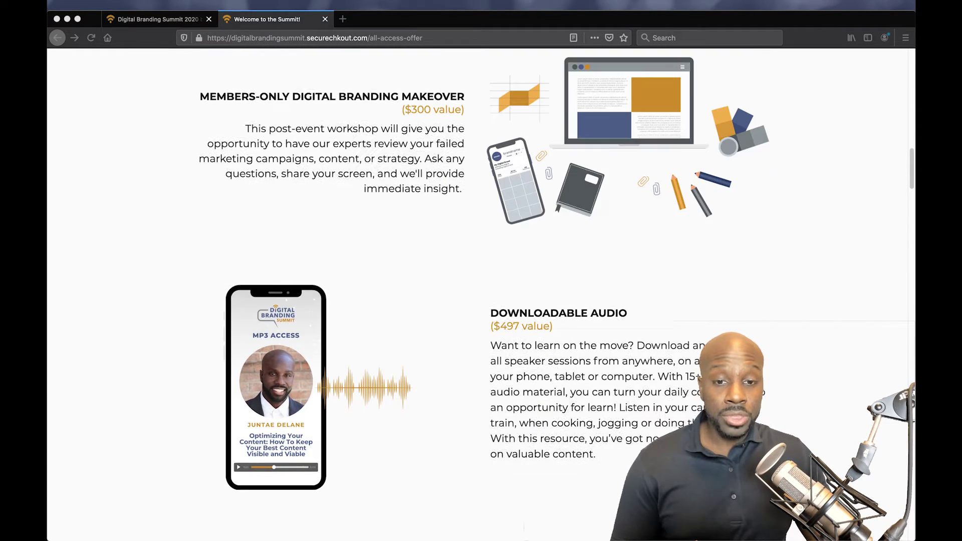
{"action": "scroll", "coordinate": [481, 293], "scroll_direction": "down", "scroll_amount": 3}
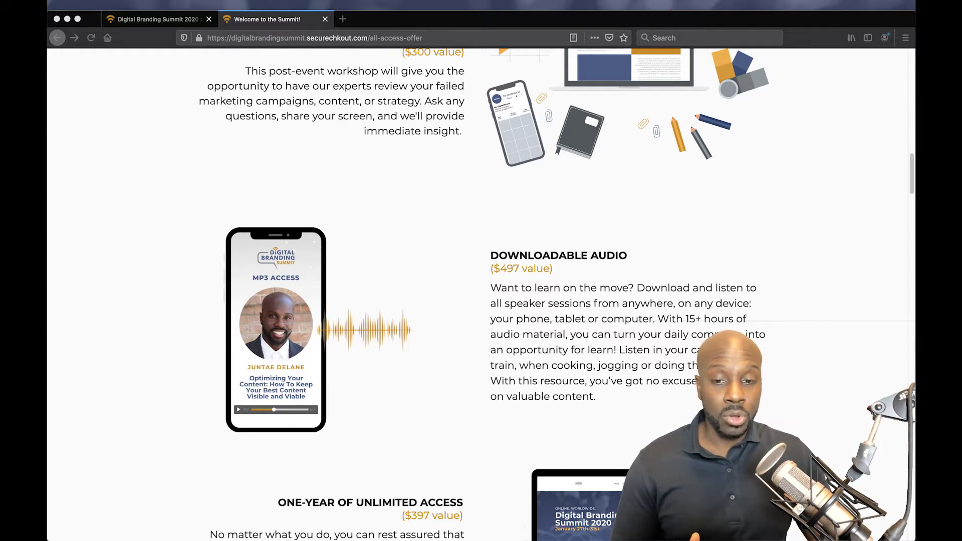
{"action": "scroll", "coordinate": [481, 300], "scroll_direction": "down", "scroll_amount": 2}
{"action": "scroll", "coordinate": [481, 301], "scroll_direction": "down", "scroll_amount": 3}
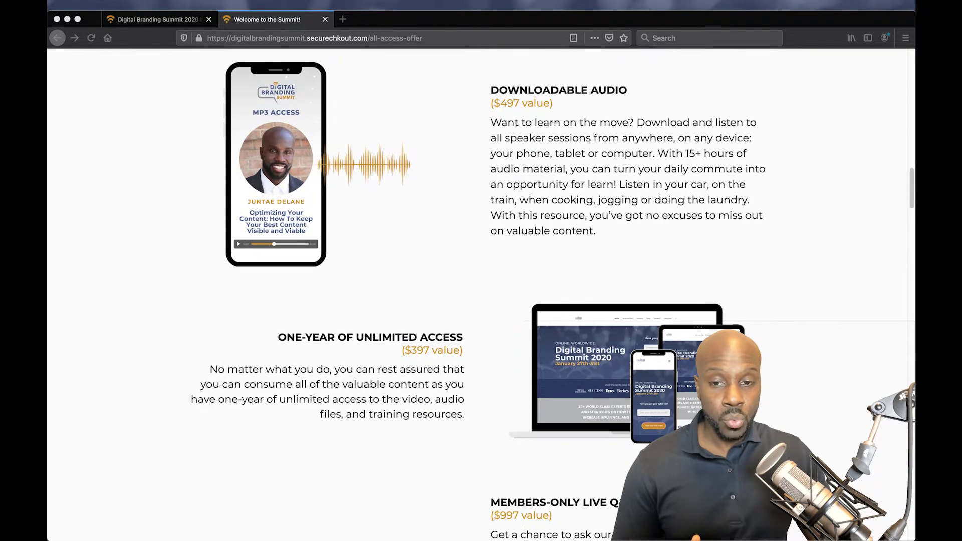
{"action": "scroll", "coordinate": [480, 301], "scroll_direction": "down", "scroll_amount": 2}
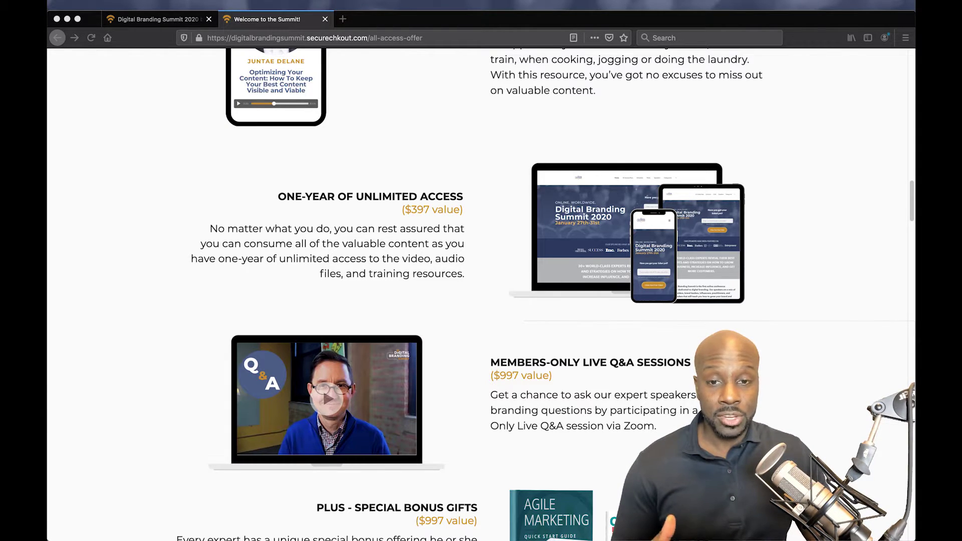
{"action": "scroll", "coordinate": [479, 294], "scroll_direction": "down", "scroll_amount": 1}
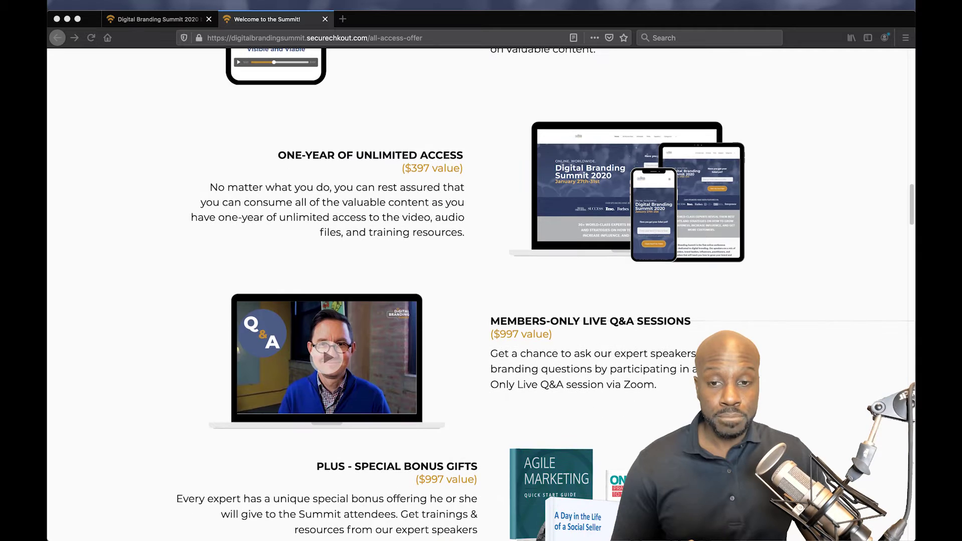
{"action": "scroll", "coordinate": [479, 294], "scroll_direction": "down", "scroll_amount": 1}
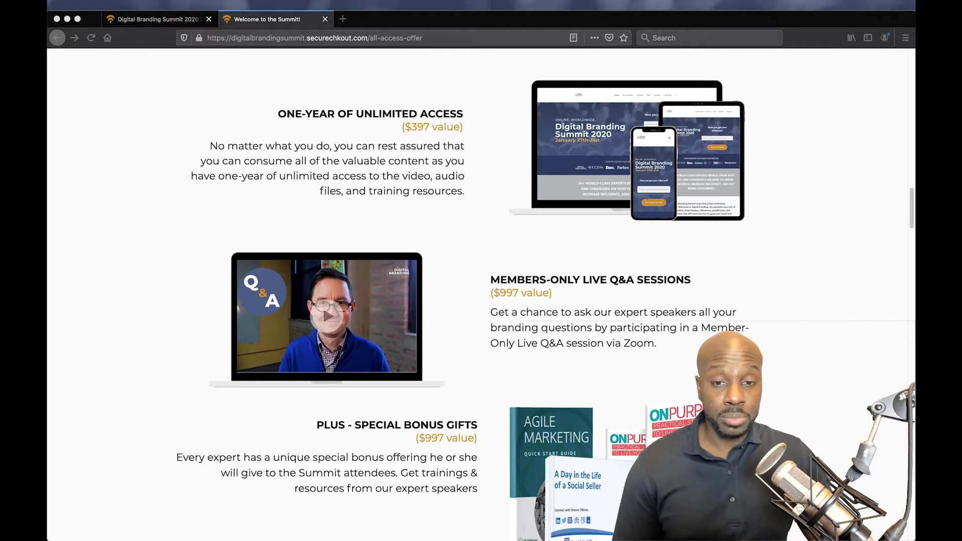
{"action": "scroll", "coordinate": [481, 300], "scroll_direction": "down", "scroll_amount": 2}
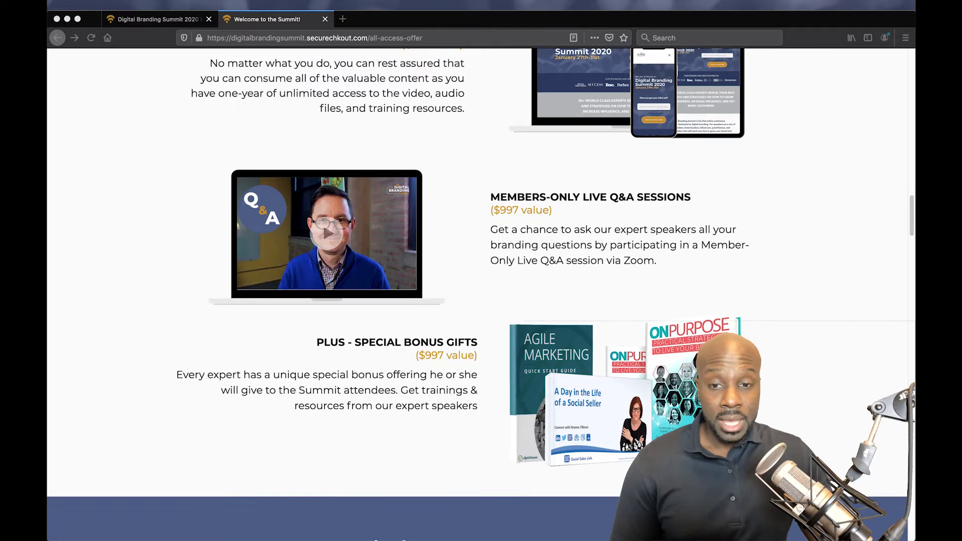
{"action": "scroll", "coordinate": [482, 301], "scroll_direction": "down", "scroll_amount": 1}
{"action": "scroll", "coordinate": [481, 300], "scroll_direction": "down", "scroll_amount": 1}
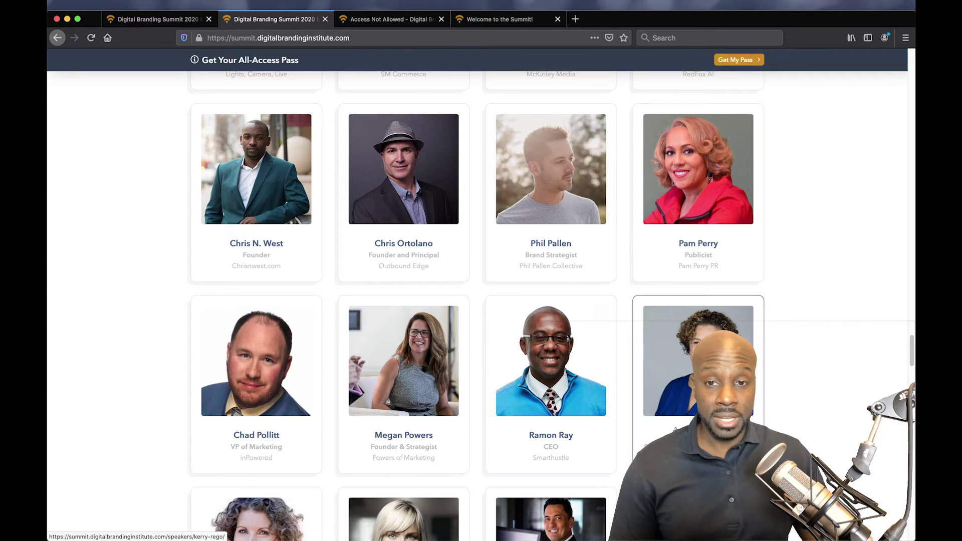
{"action": "scroll", "coordinate": [699, 421], "scroll_direction": "down", "scroll_amount": 3}
{"action": "scroll", "coordinate": [699, 421], "scroll_direction": "down", "scroll_amount": 8}
{"action": "scroll", "coordinate": [695, 423], "scroll_direction": "down", "scroll_amount": 6}
{"action": "scroll", "coordinate": [684, 425], "scroll_direction": "down", "scroll_amount": 4}
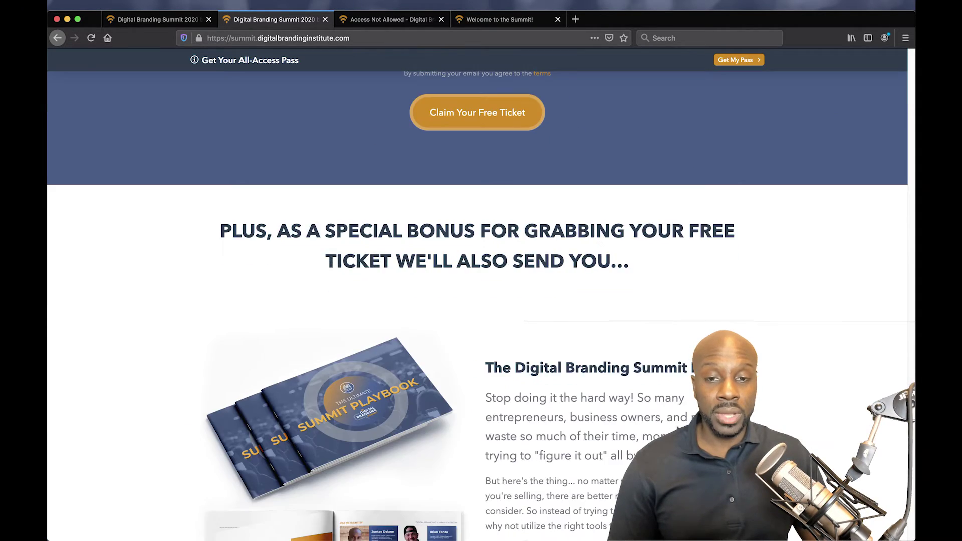
{"action": "scroll", "coordinate": [676, 426], "scroll_direction": "down", "scroll_amount": 7}
{"action": "scroll", "coordinate": [677, 425], "scroll_direction": "down", "scroll_amount": 8}
{"action": "scroll", "coordinate": [678, 426], "scroll_direction": "down", "scroll_amount": 4}
{"action": "scroll", "coordinate": [678, 426], "scroll_direction": "down", "scroll_amount": 8}
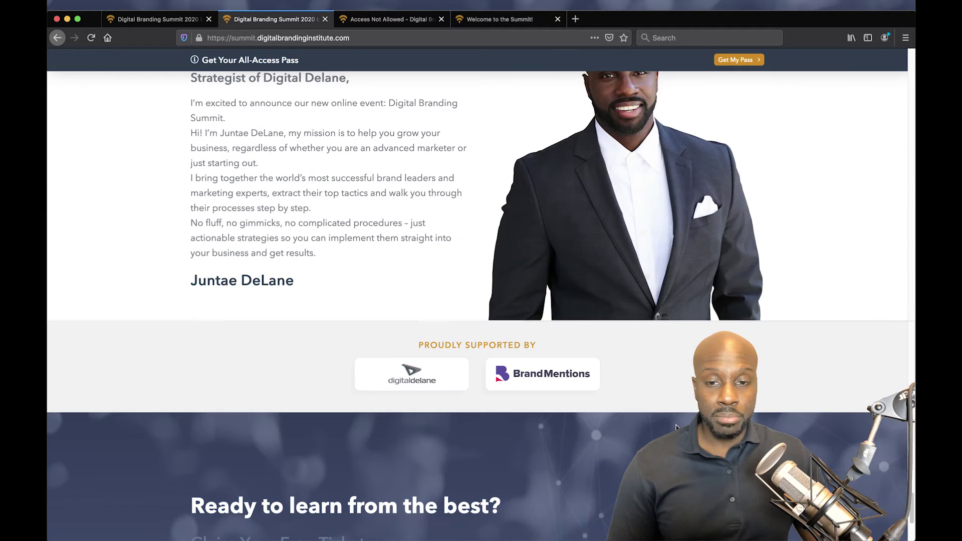
{"action": "scroll", "coordinate": [679, 426], "scroll_direction": "down", "scroll_amount": 5}
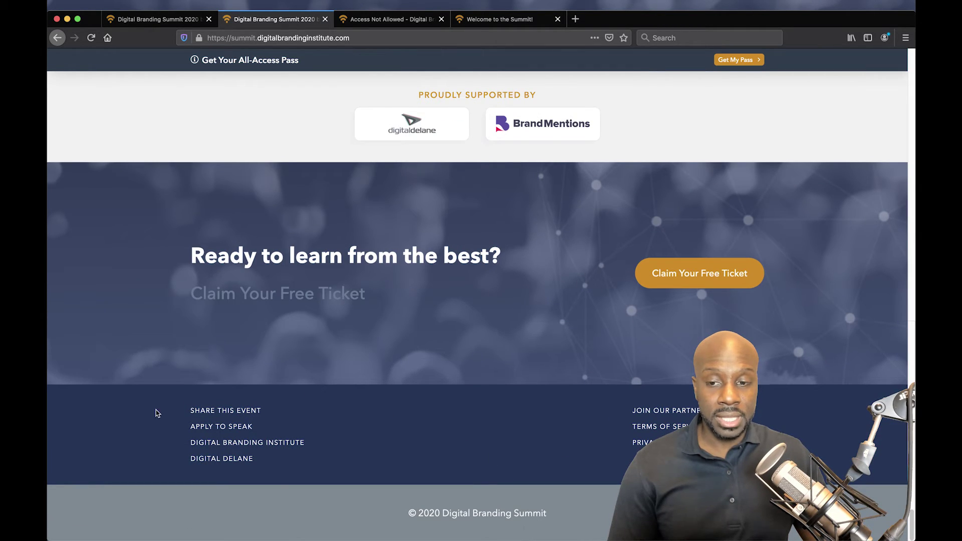